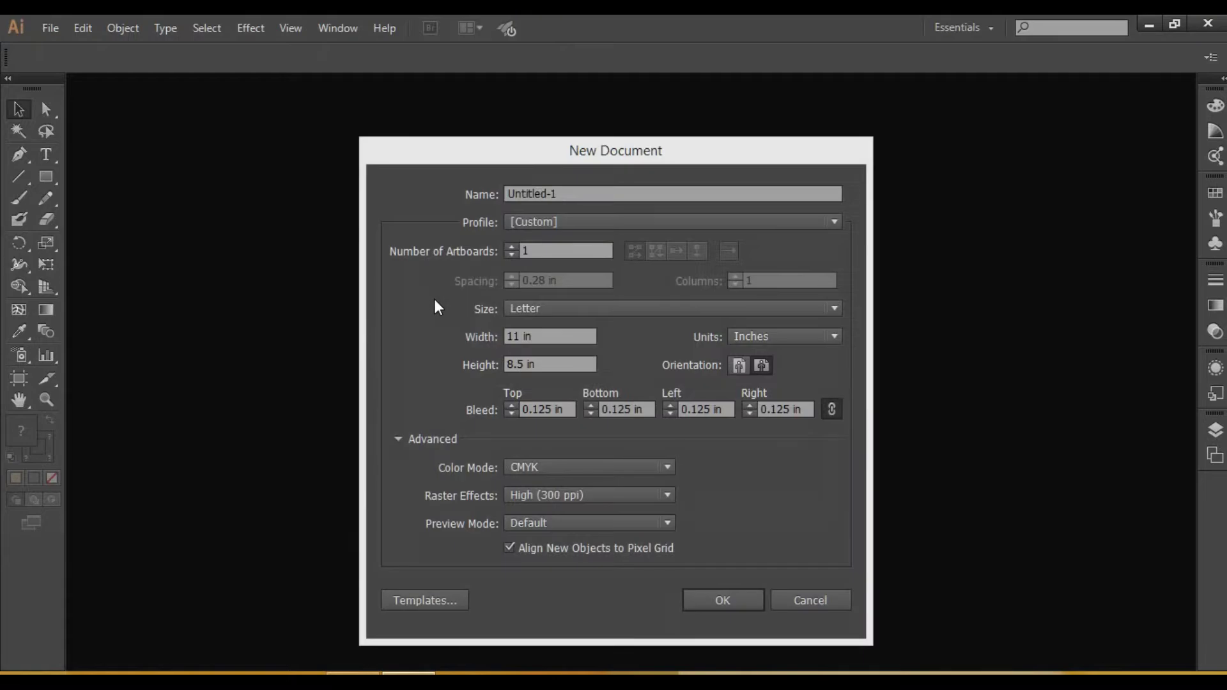
Step: Create the 11 × 8.5 in document and draw a flat, unfilled horizontal ellipse with a black outline near the artboard's centre
click(728, 600)
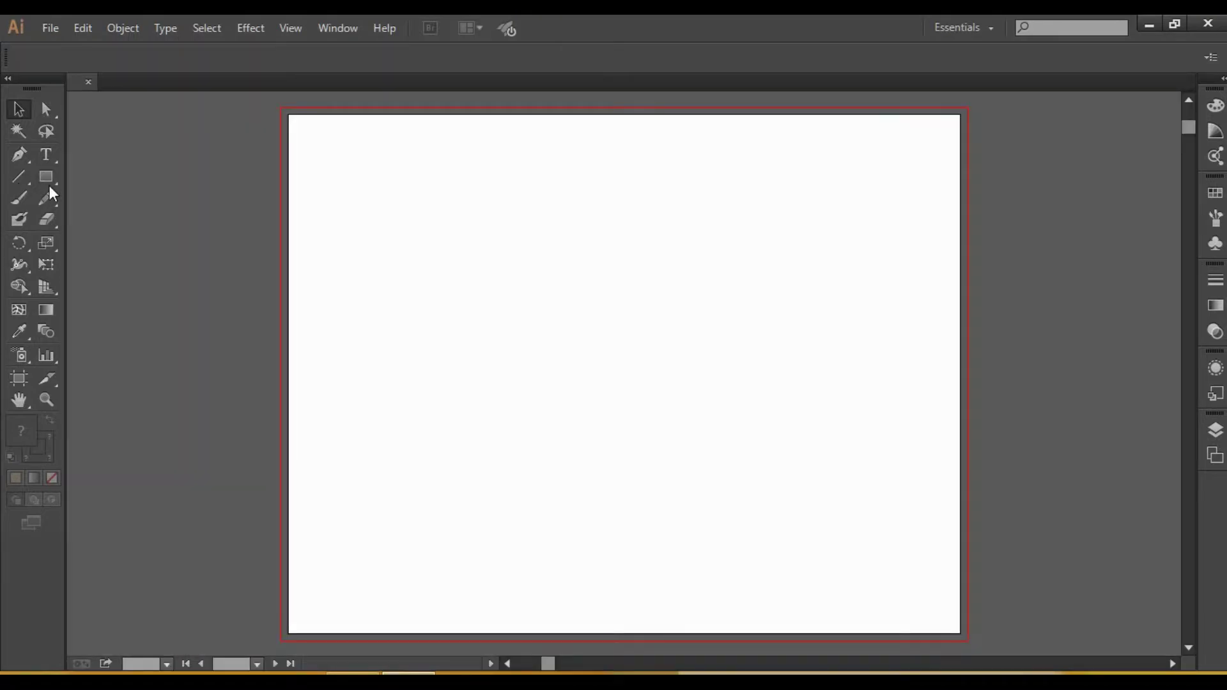
click(47, 182)
drag(47, 179, 101, 216)
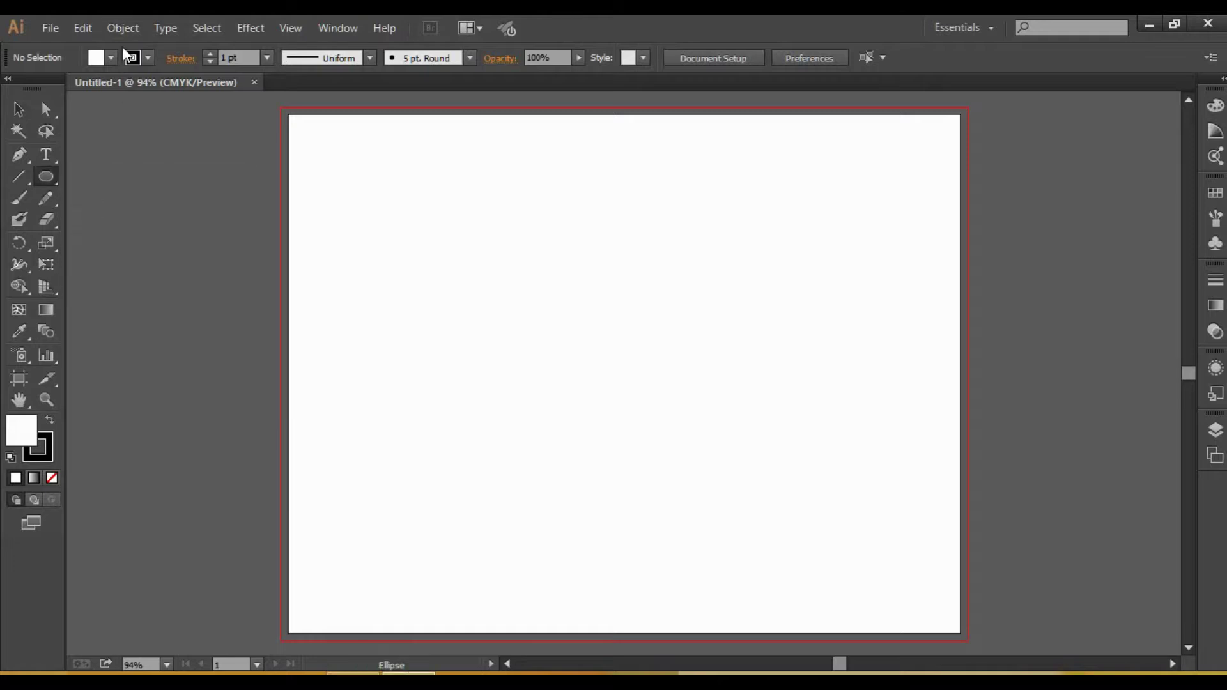
click(111, 57)
click(12, 89)
drag(550, 366, 579, 357)
Step: Duplicate the ellipse slightly lower and cut out the overlapping lens area with the Shape Builder tool
key(v)
click(653, 408)
click(633, 446)
key(shift+m)
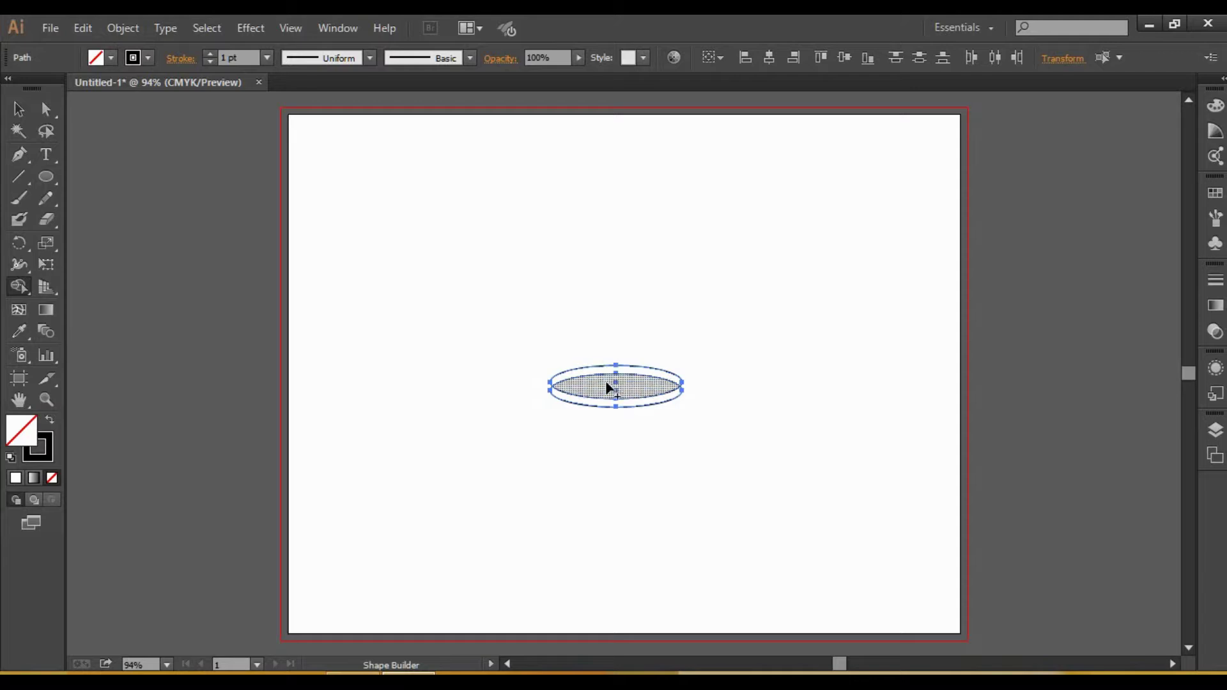
click(608, 386)
Step: Move the lower crescent slightly down so that it separates from the upper crescent
key(v)
click(414, 286)
mouse_move(625, 414)
mouse_down()
mouse_move(623, 425)
mouse_move(617, 407)
mouse_up()
click(584, 397)
click(584, 394)
click(616, 411)
click(618, 441)
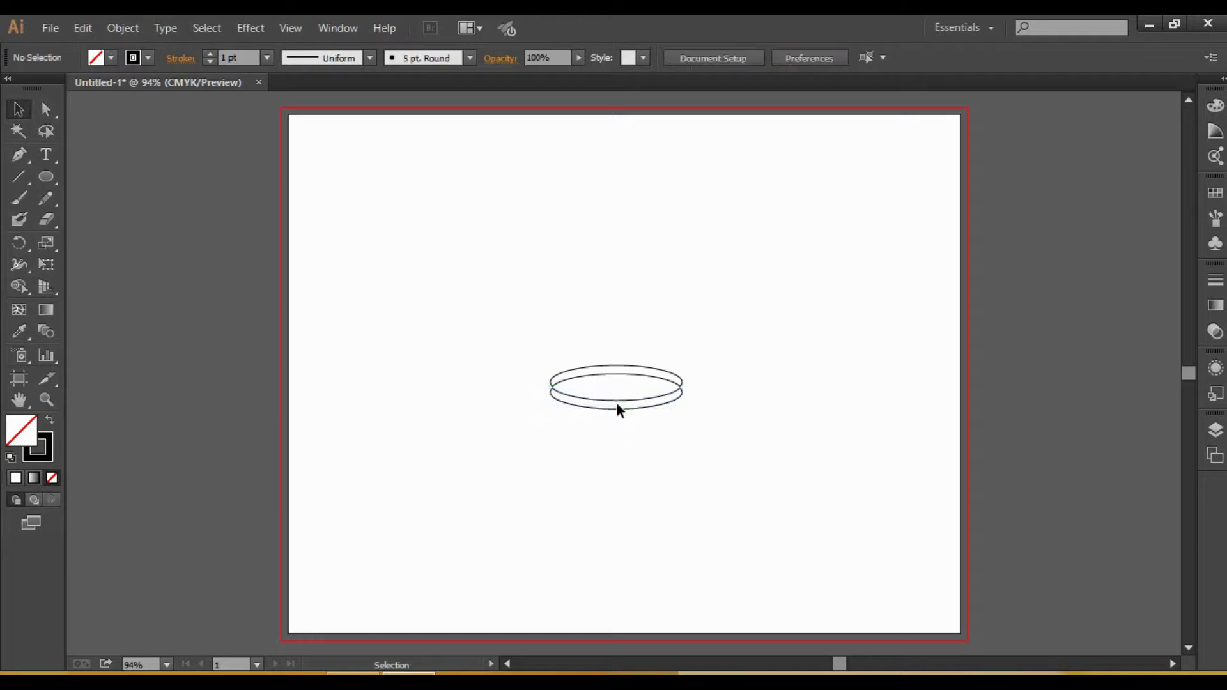
Step: Group the two crescents, then duplicate the group, rotated 90° and centred over the original
key(ctrl+a)
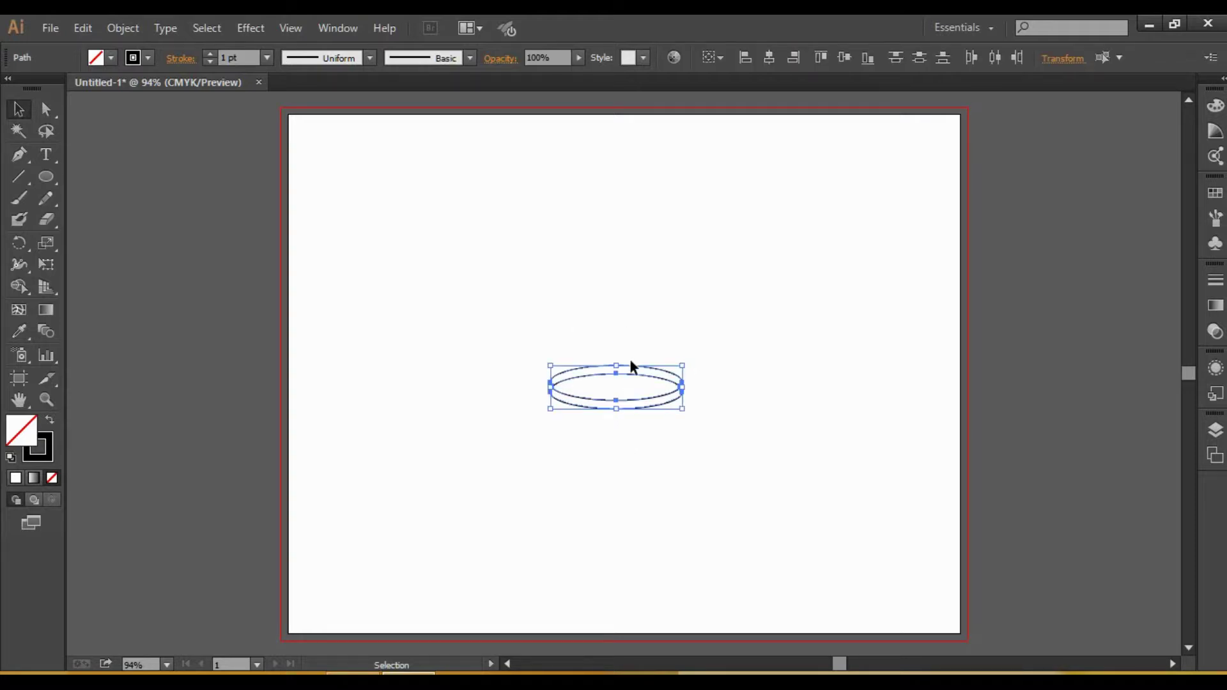
right_click(634, 377)
click(704, 465)
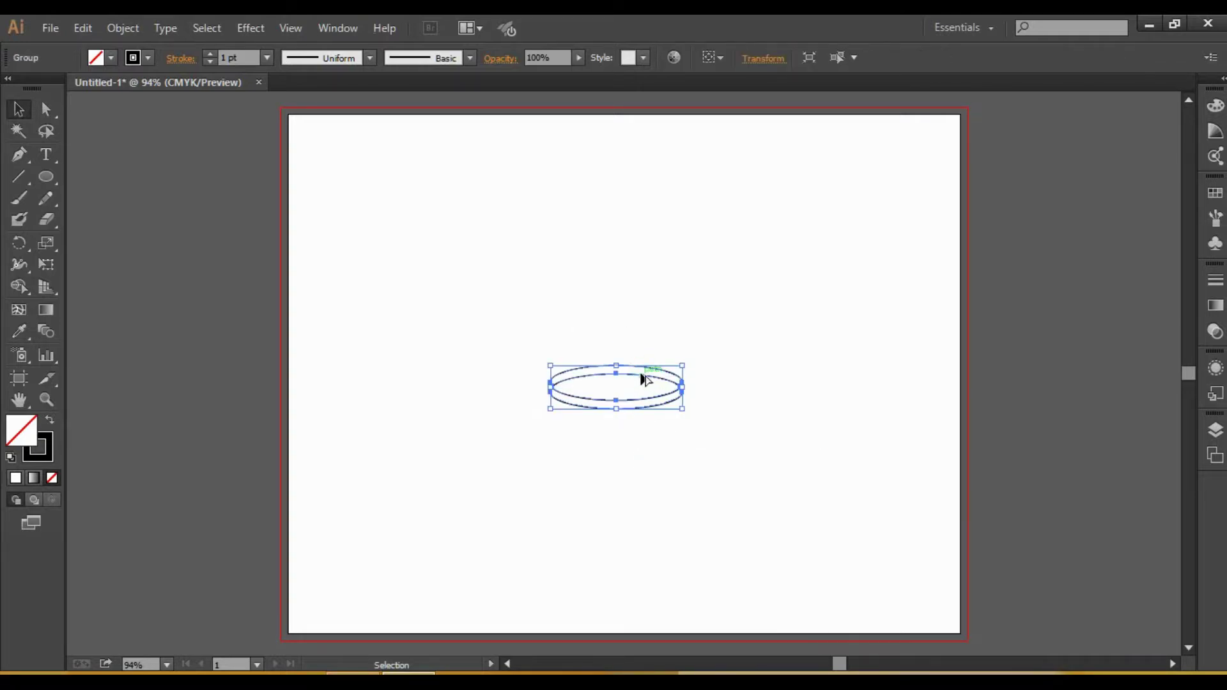
drag(644, 379, 652, 464)
drag(697, 507, 628, 376)
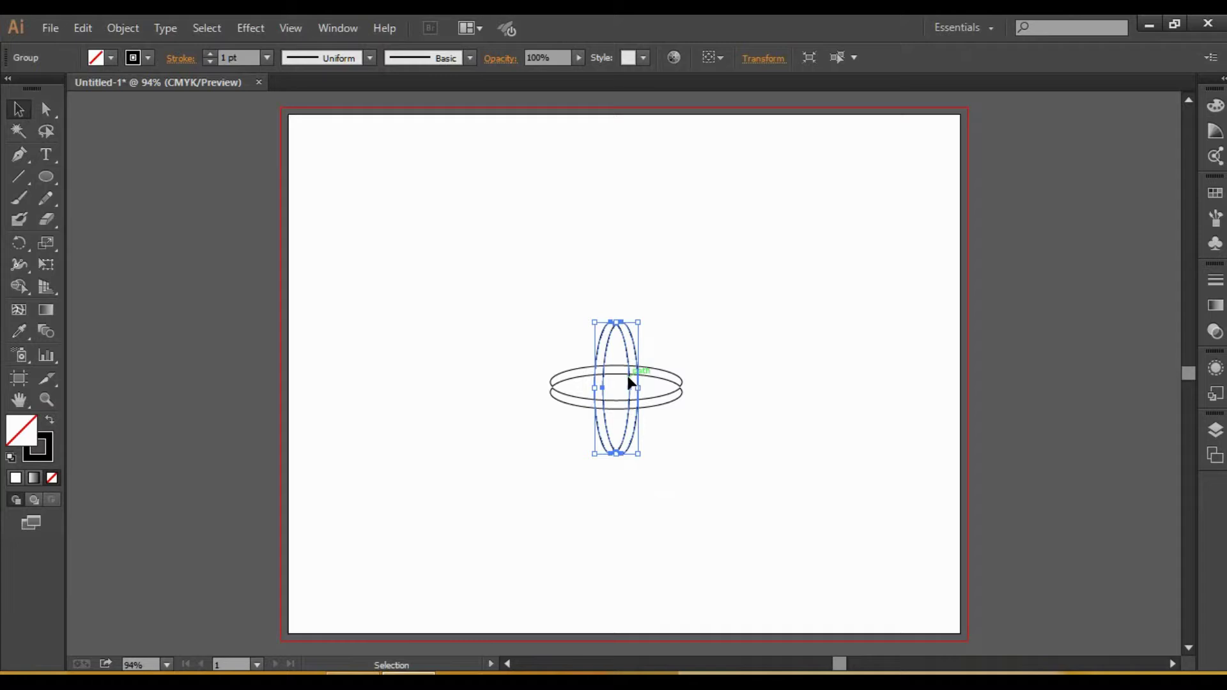
Step: Duplicate the vertical crescent group, rotate the copy 45° and centre it over the other two groups
click(552, 268)
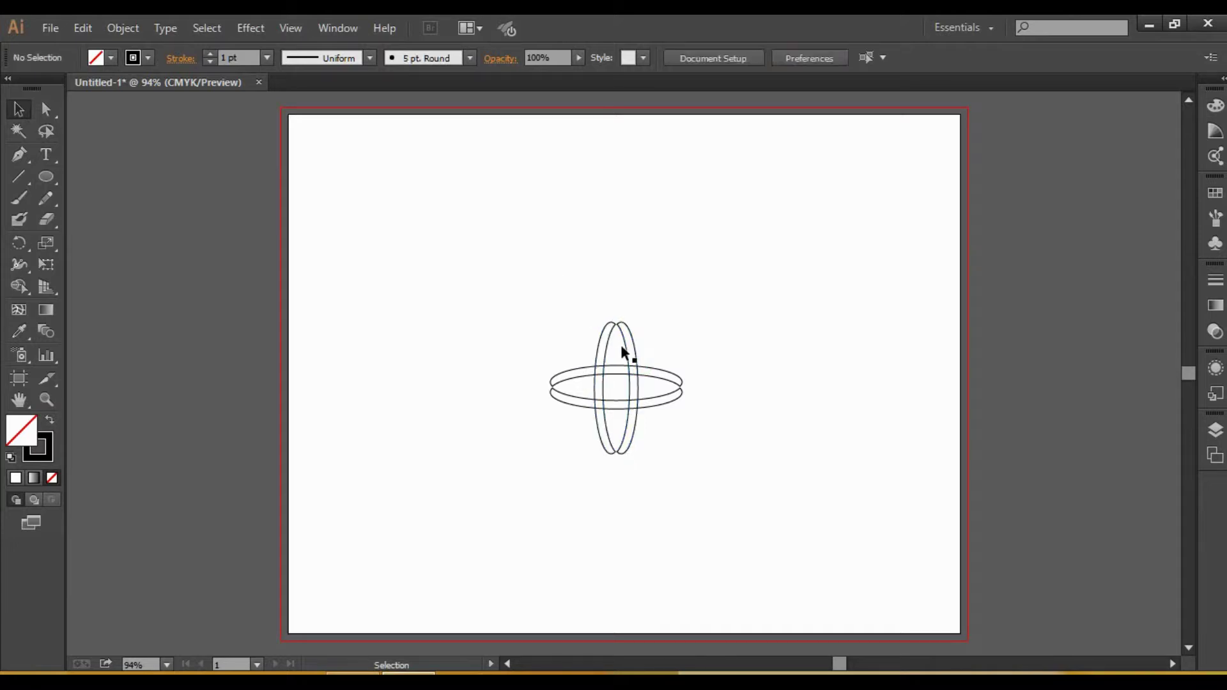
drag(629, 349, 492, 404)
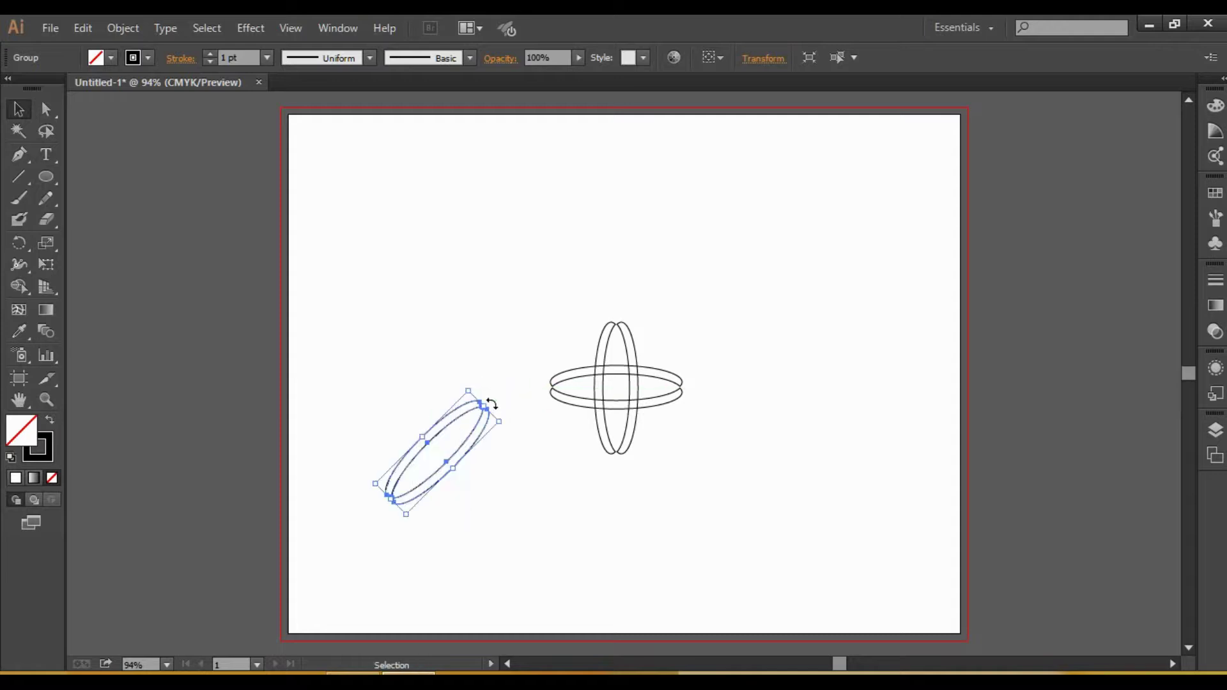
drag(465, 464, 636, 383)
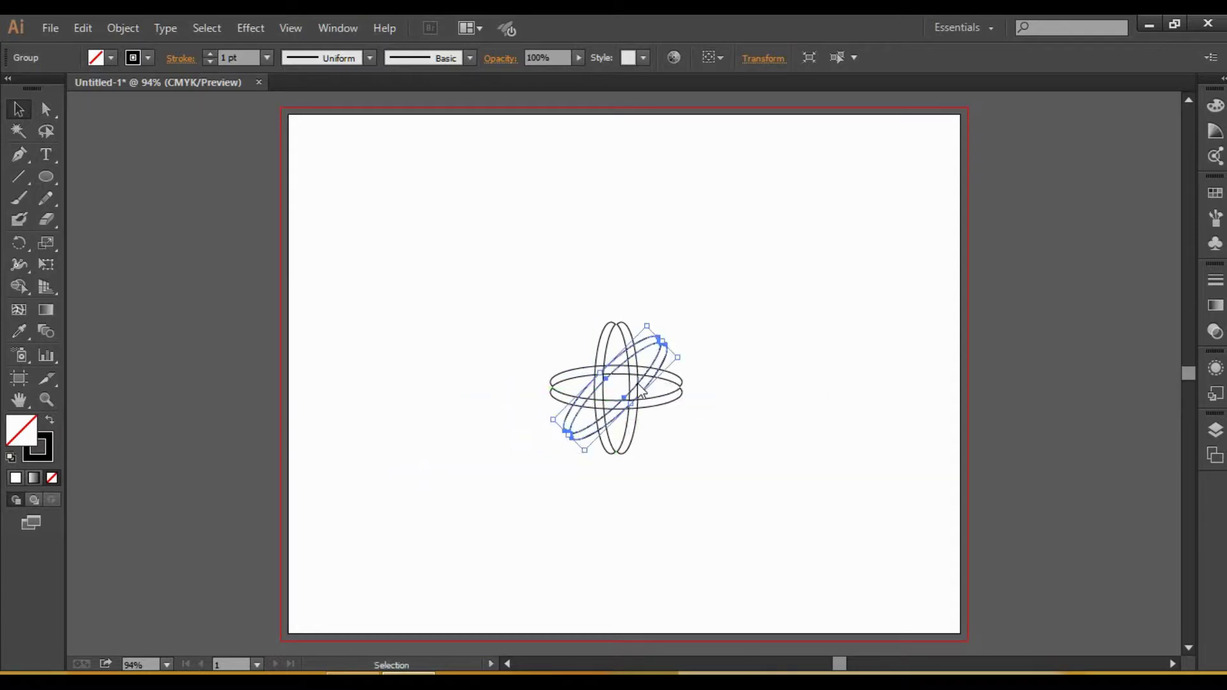
Step: Reflect a copy of the diagonal crescent group to form the opposite diagonal of the eight-petal emblem
right_click(636, 383)
mouse_move(799, 532)
click(884, 568)
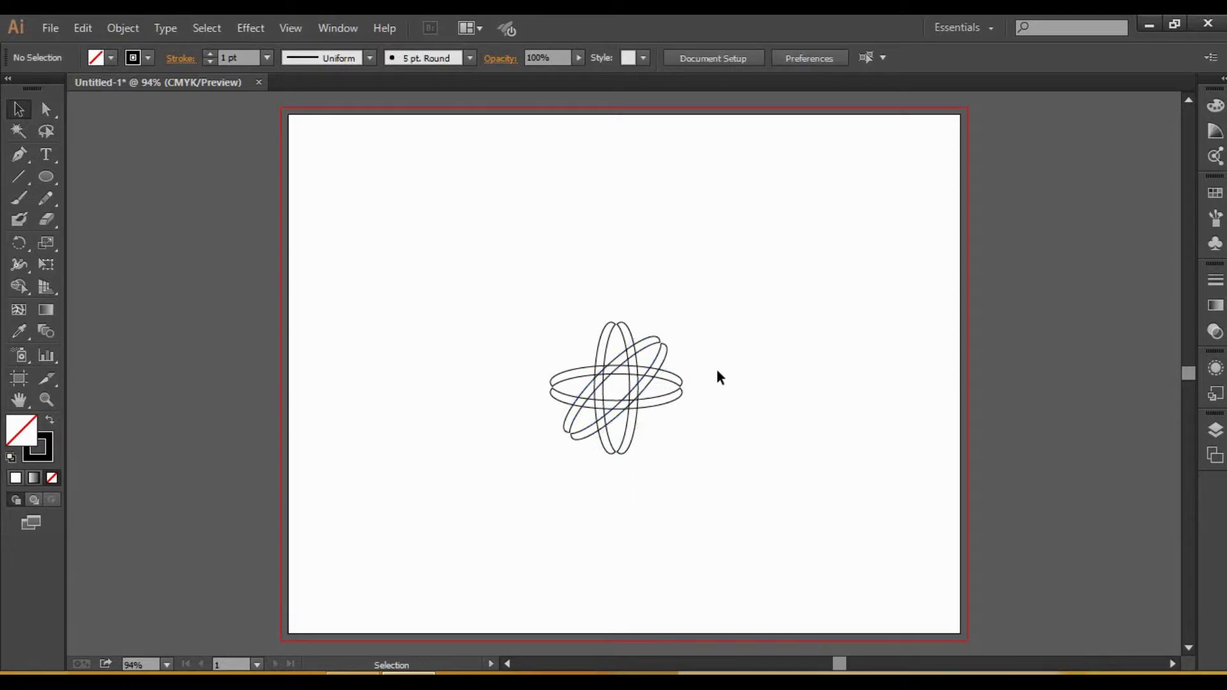
right_click(661, 351)
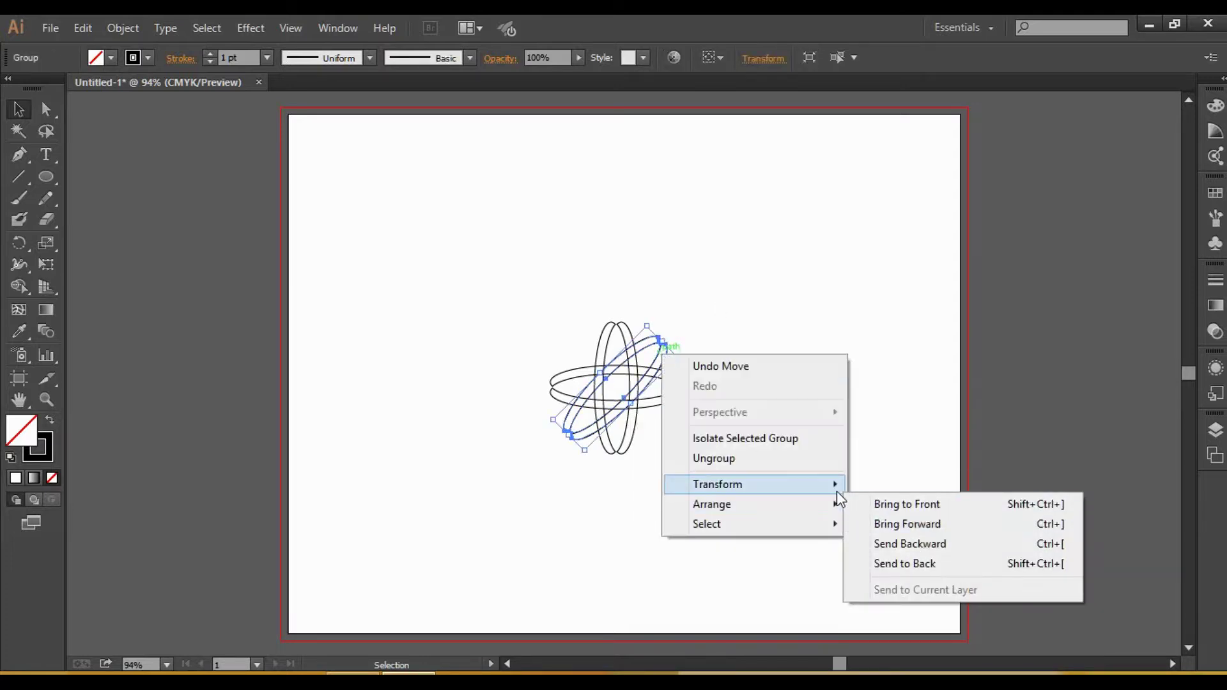
mouse_move(831, 483)
click(907, 550)
click(524, 465)
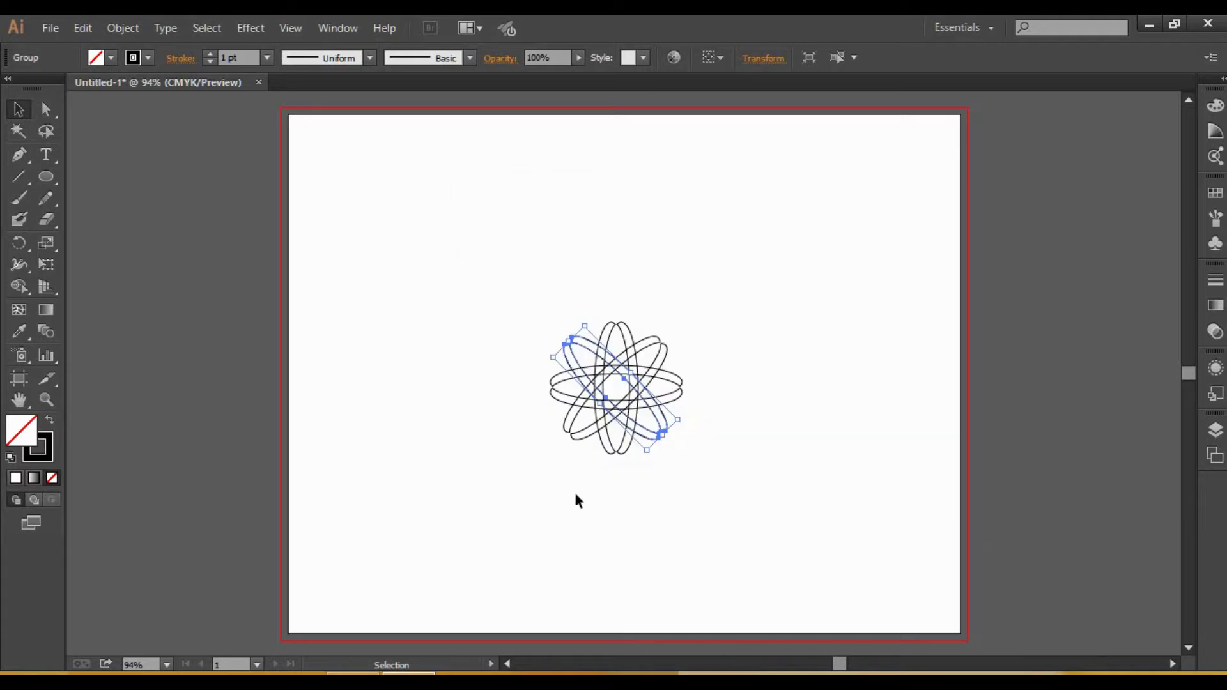
click(574, 498)
Step: Fill all the crescent groups of the emblem with the light brown swatch
drag(473, 295, 668, 450)
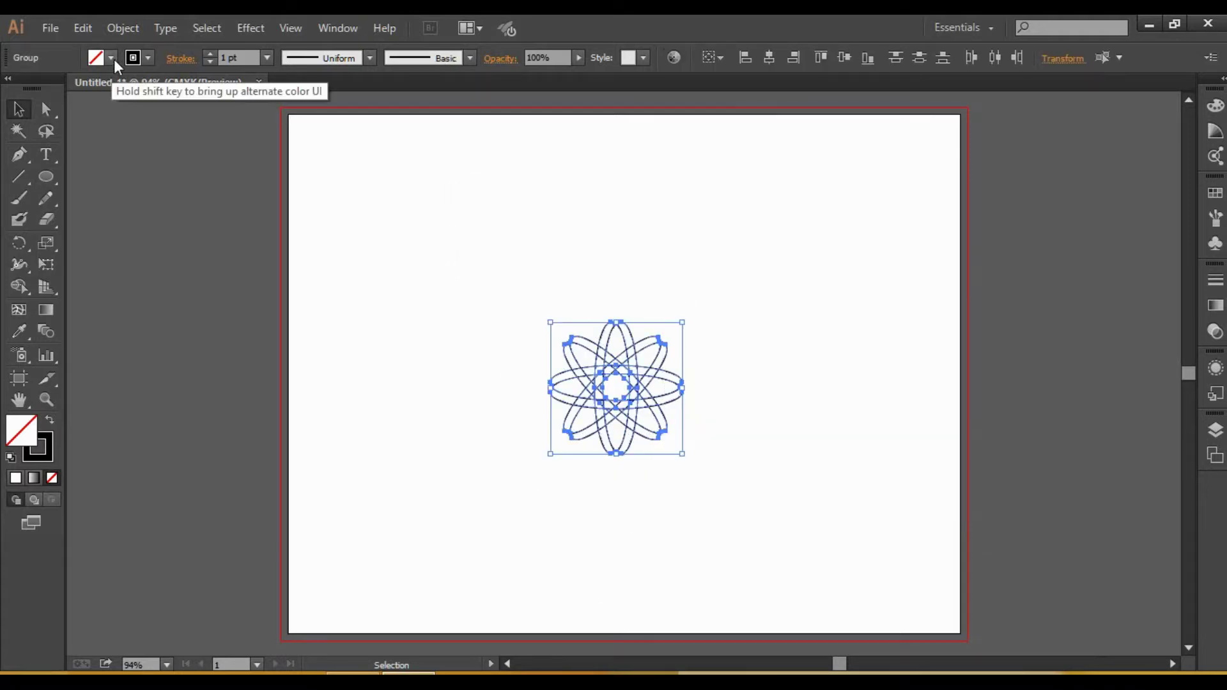
click(111, 58)
click(115, 119)
click(397, 160)
click(398, 165)
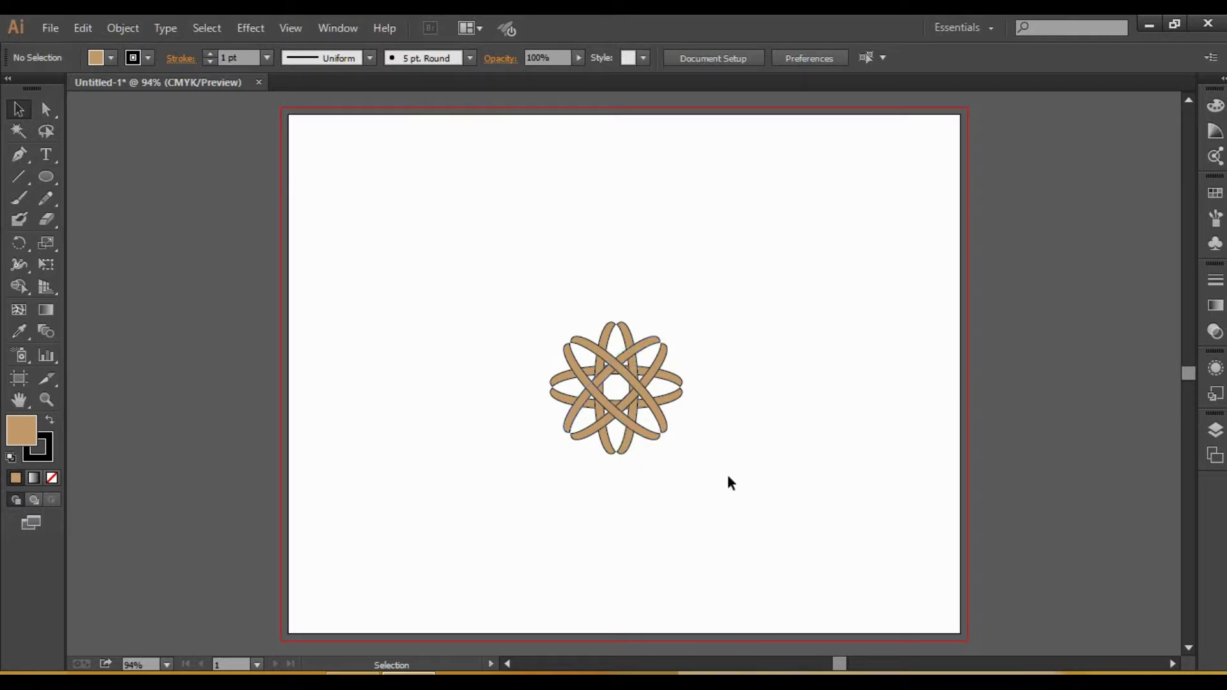
Step: Enlarge the whole emblem proportionally and shift it up and left to the horizontal centre of the artboard
drag(526, 255, 655, 416)
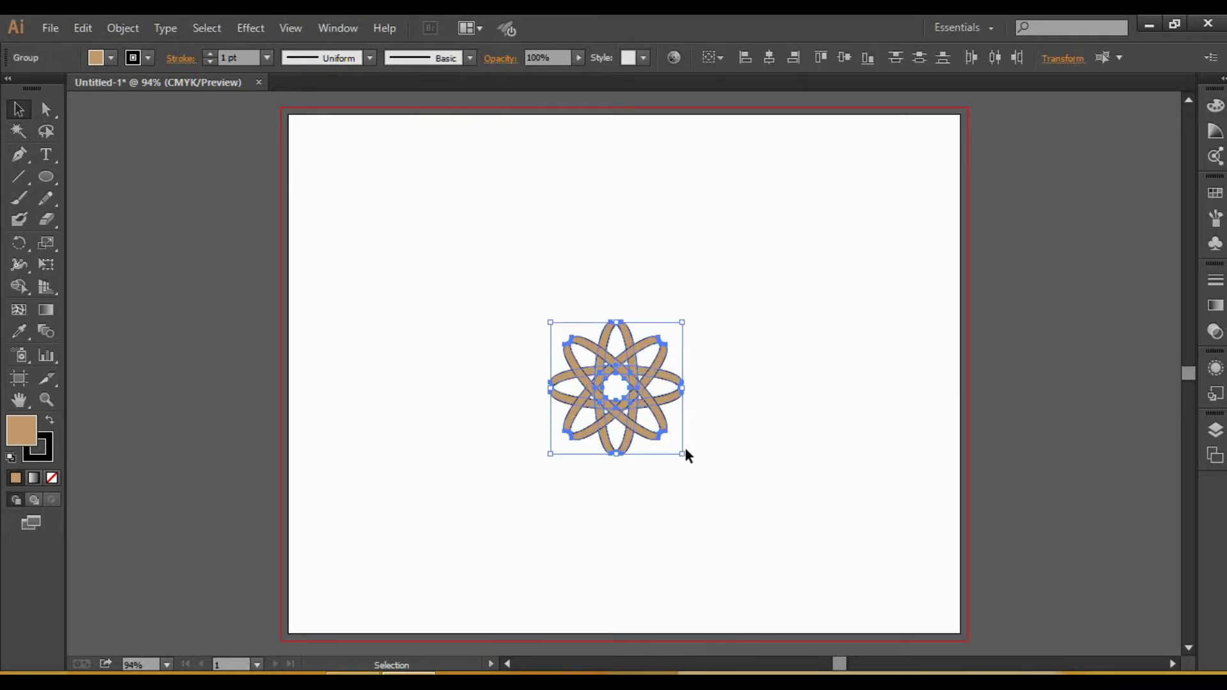
drag(680, 454, 721, 485)
key(shift+Up)
key(shift+Up)
key(shift+Up)
key(shift+Up)
key(shift+Up)
key(shift+Up)
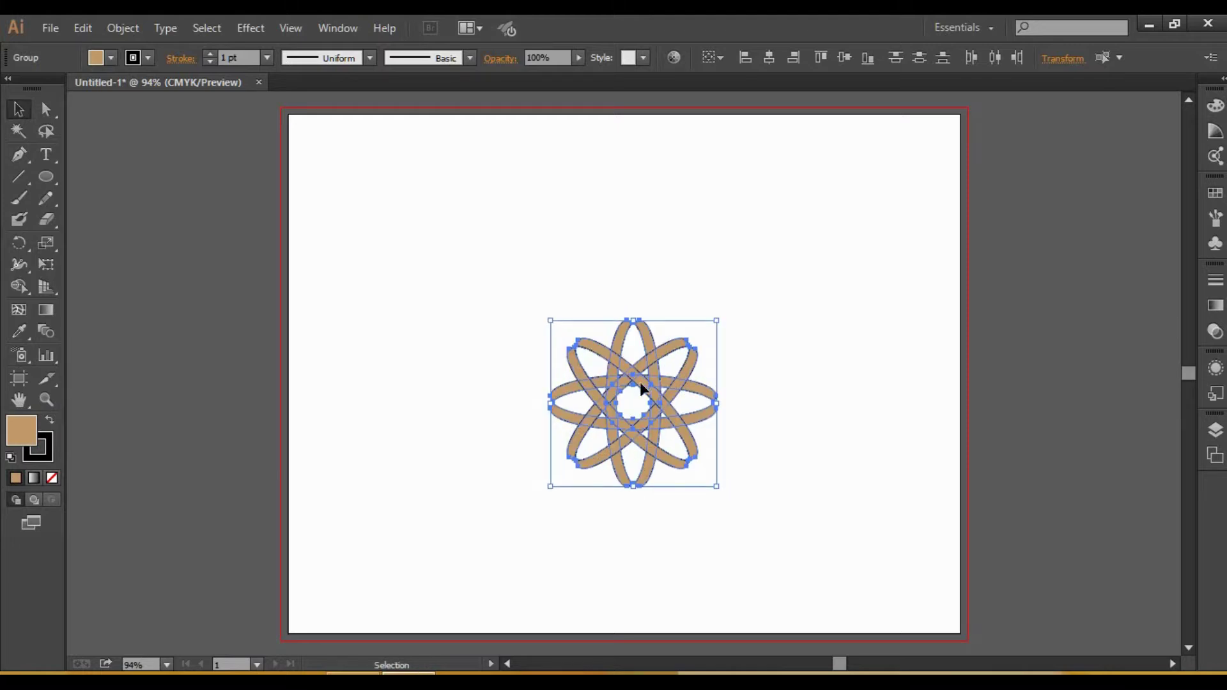
key(shift+Left)
key(shift+Left)
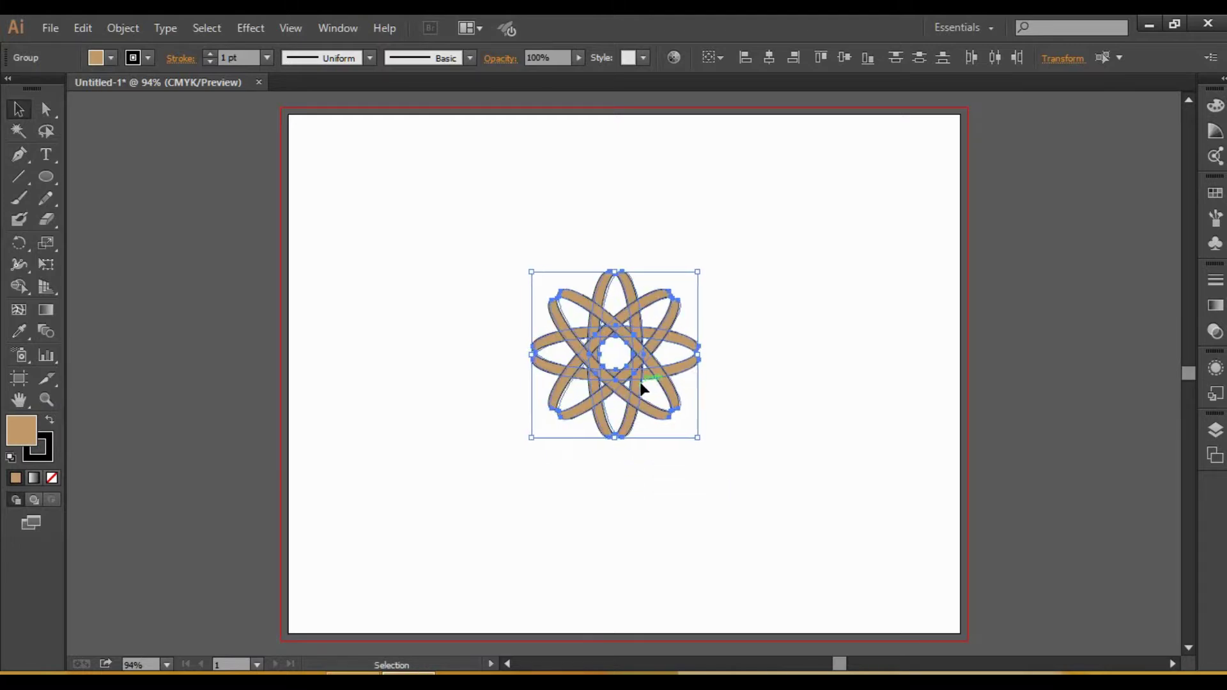
click(662, 512)
Step: Remove the black stroke from all the crescent groups of the emblem
drag(444, 184, 664, 424)
click(149, 57)
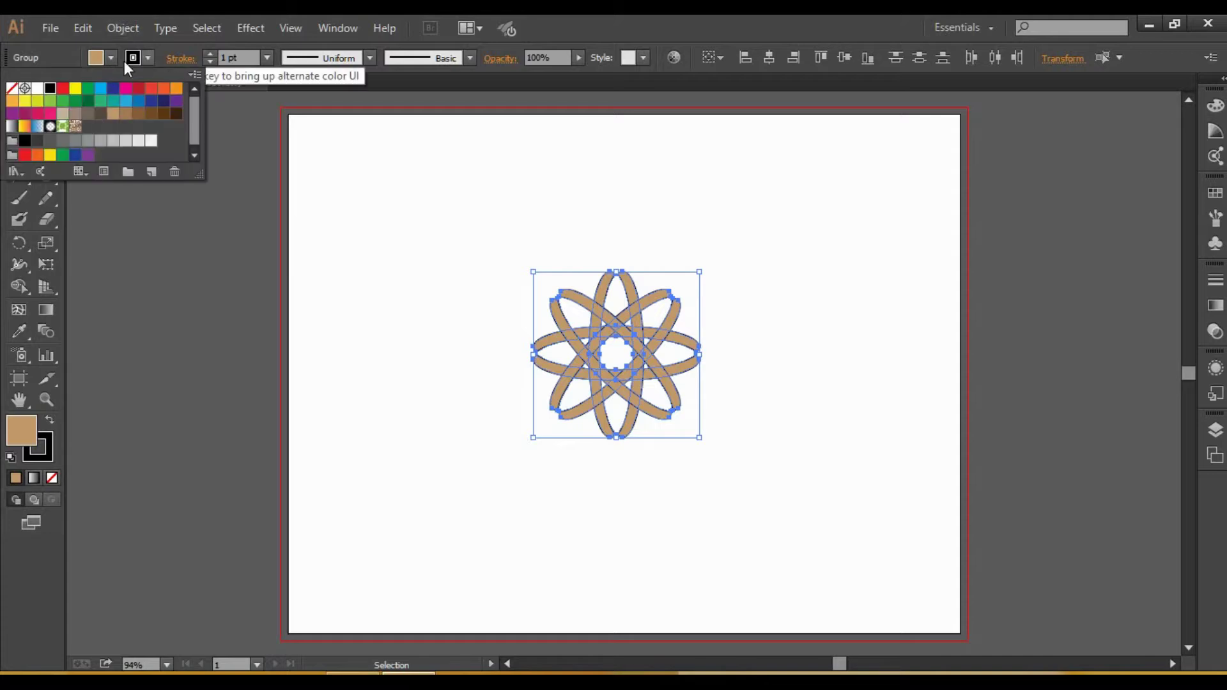
click(13, 88)
click(497, 205)
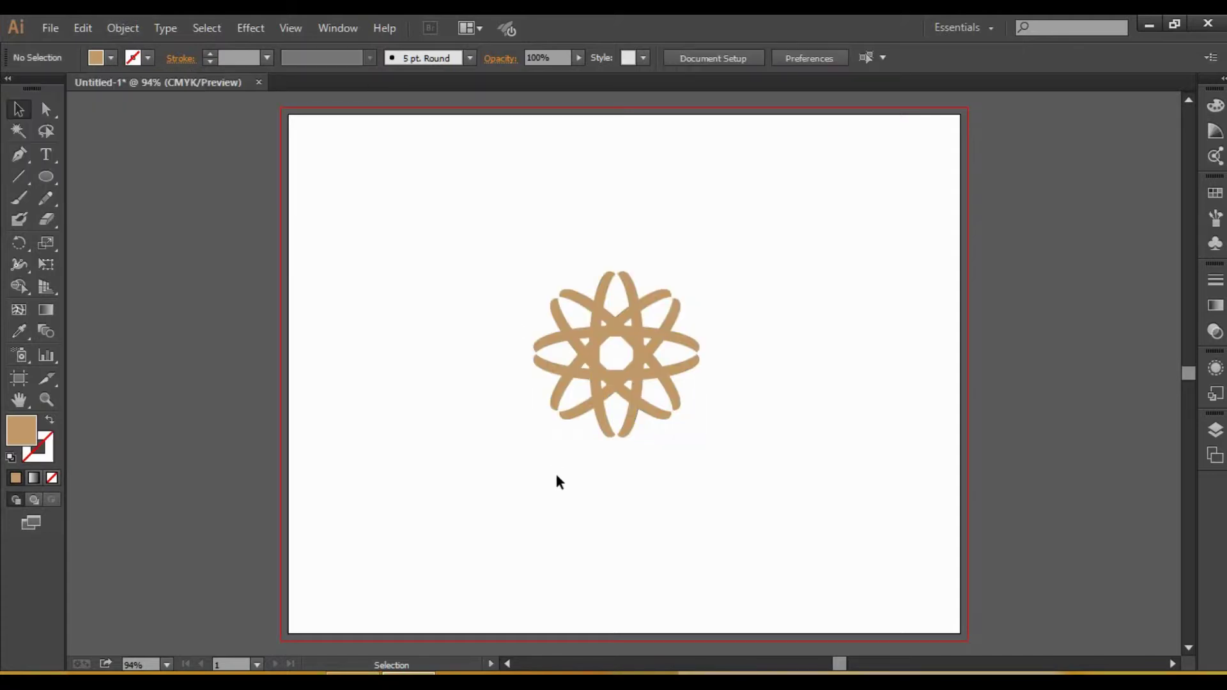
Step: Try nudging the vertical crescent group and moving a diagonal one, and undo these moves
click(641, 372)
key(Right)
key(Right)
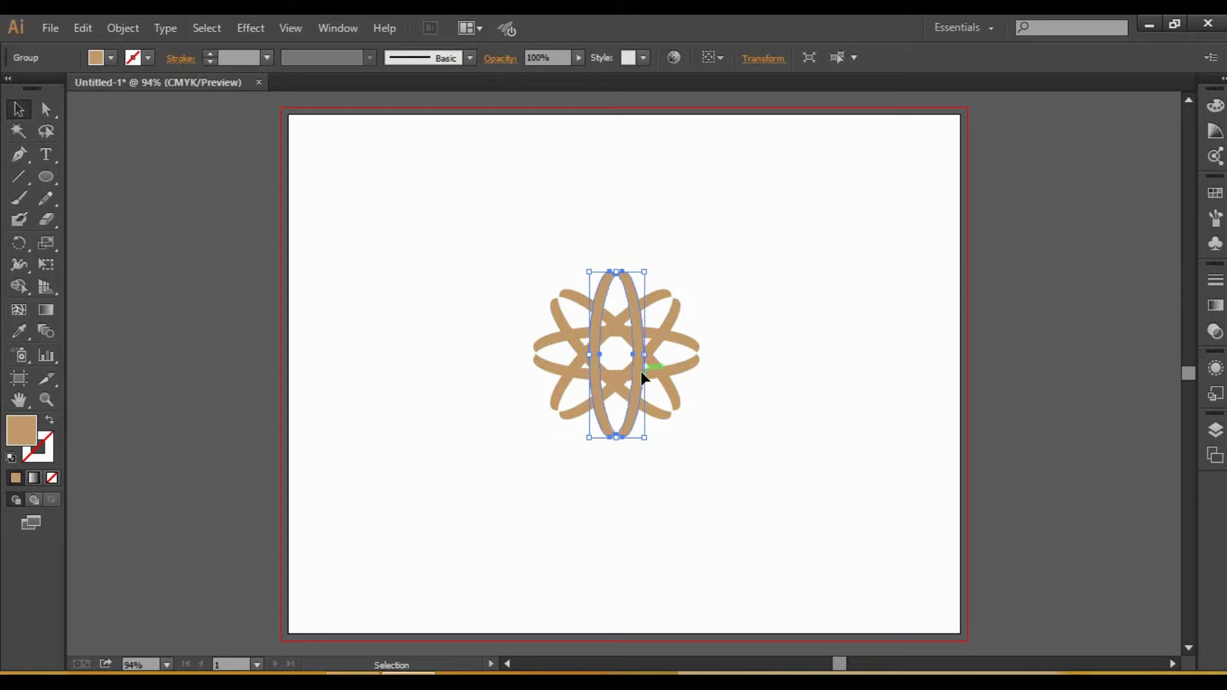
shift+click(642, 377)
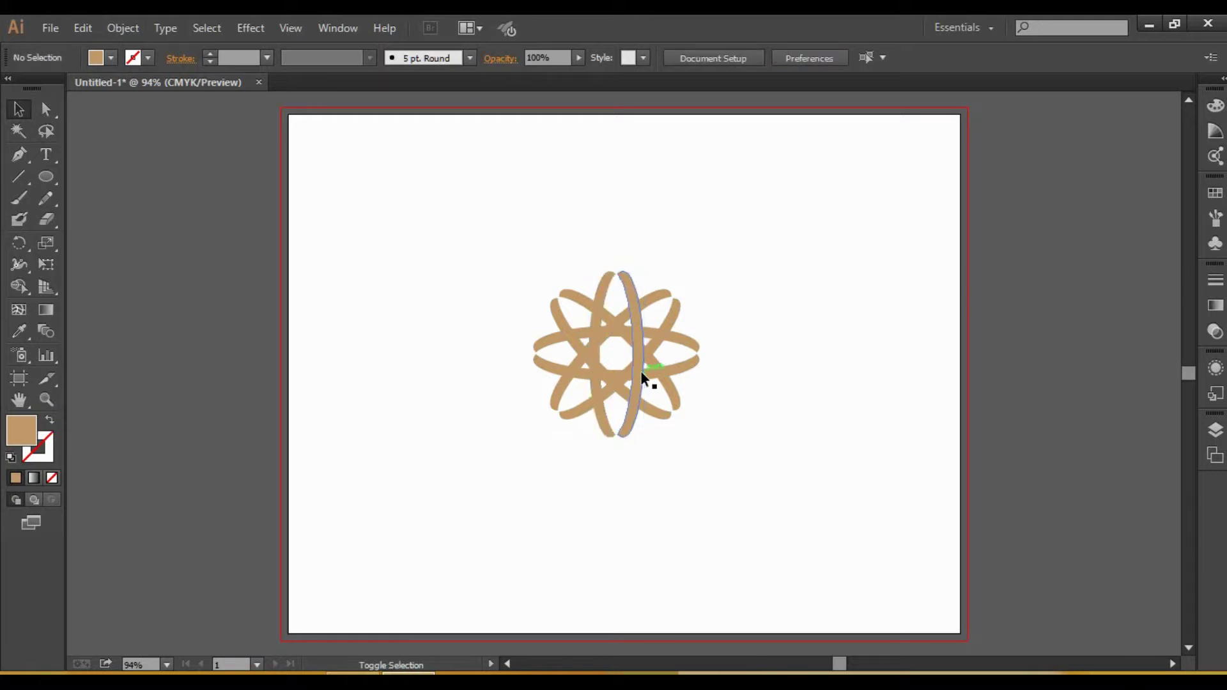
drag(641, 373, 638, 367)
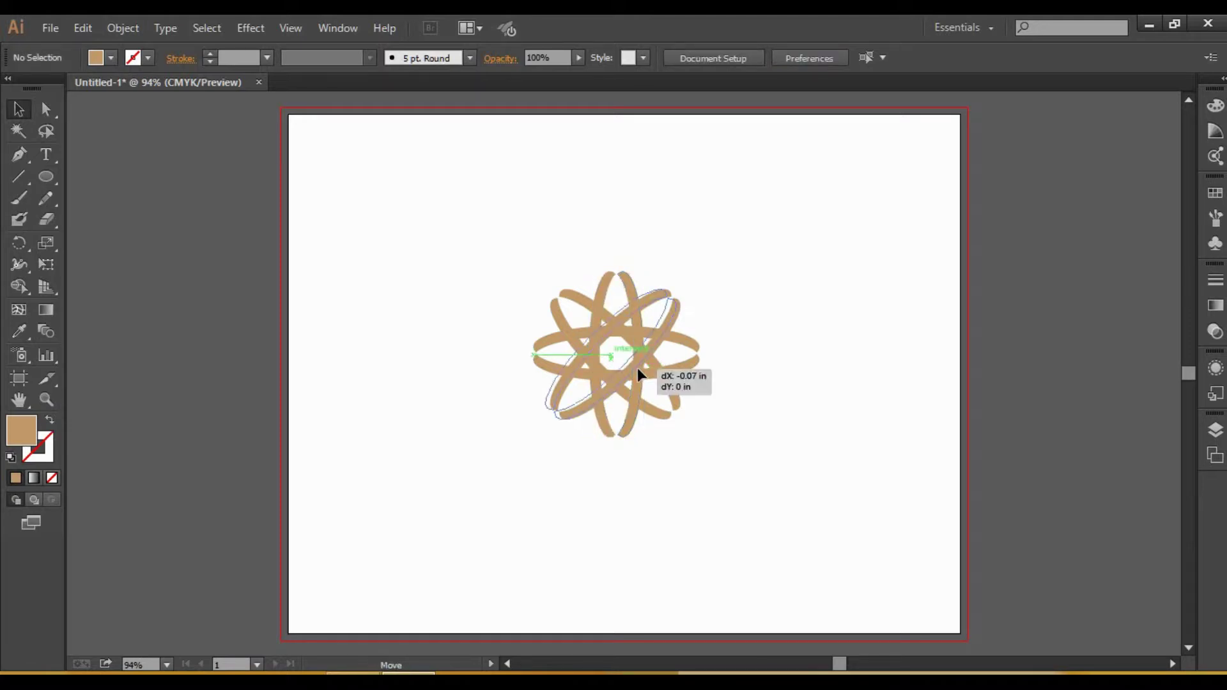
click(769, 408)
key(ctrl+z)
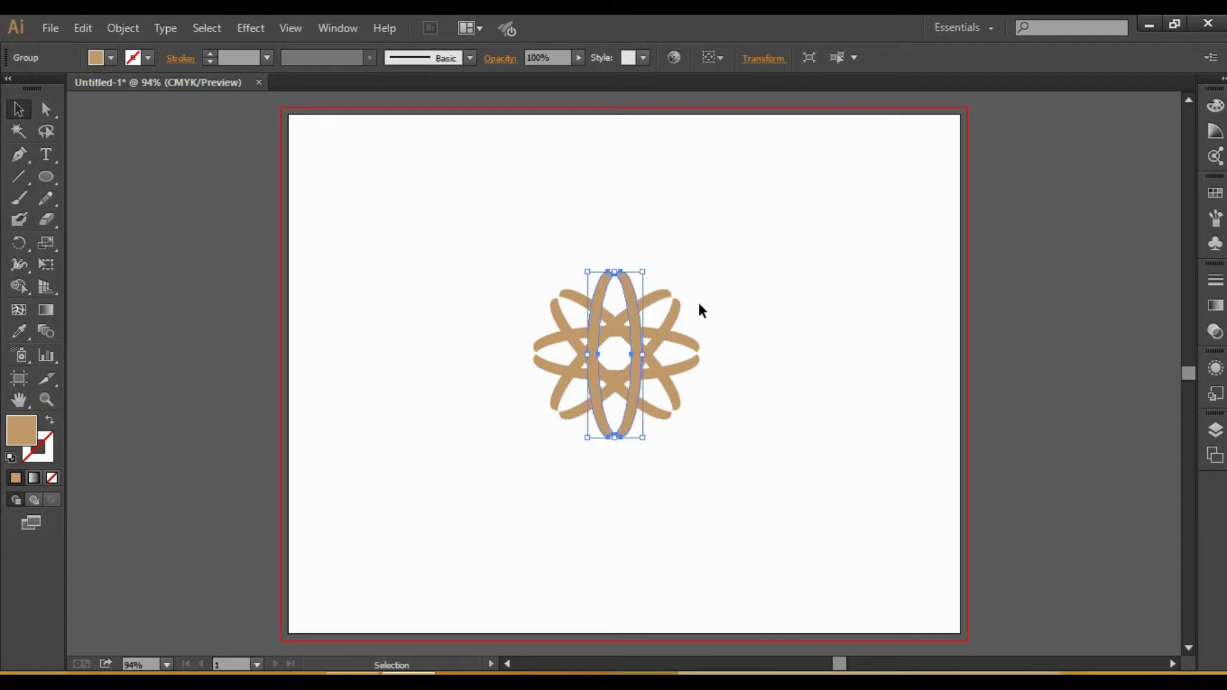
key(ctrl+z)
key(ctrl+shift+z)
key(ctrl+z)
key(ctrl+z)
Step: Shift the vertical crescent group slightly down within the emblem
mouse_move(621, 285)
mouse_down()
mouse_move(620, 245)
mouse_move(624, 304)
mouse_move(622, 293)
mouse_up()
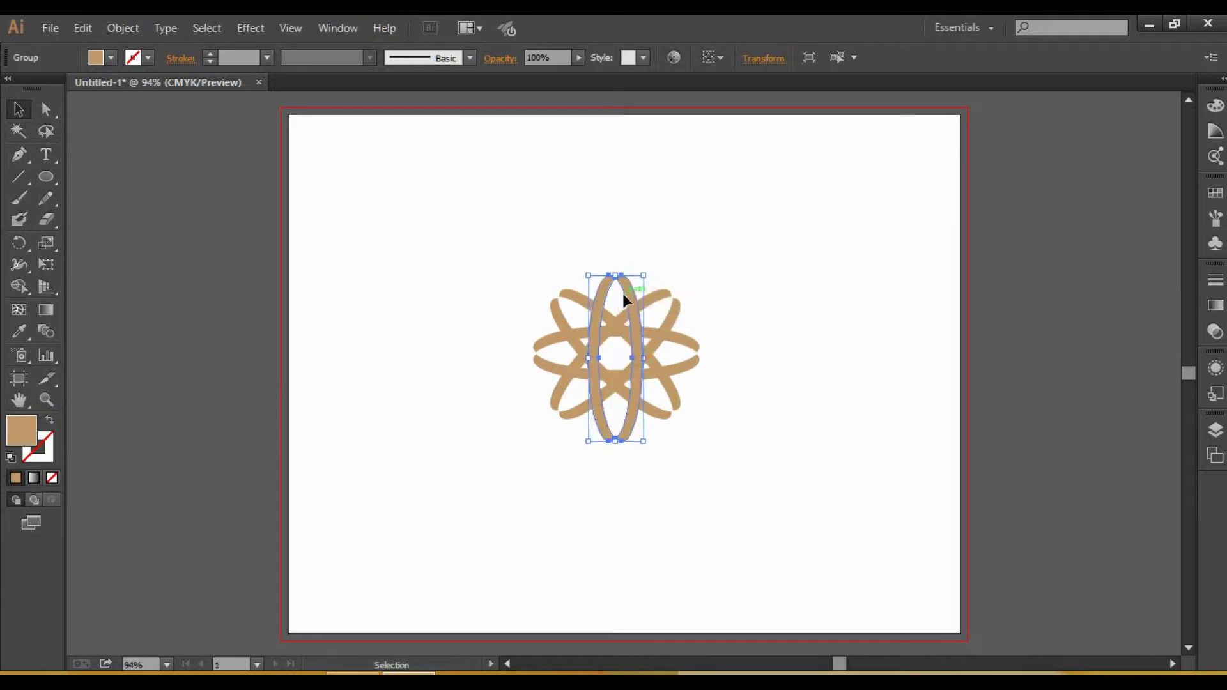
click(728, 369)
click(627, 294)
click(762, 425)
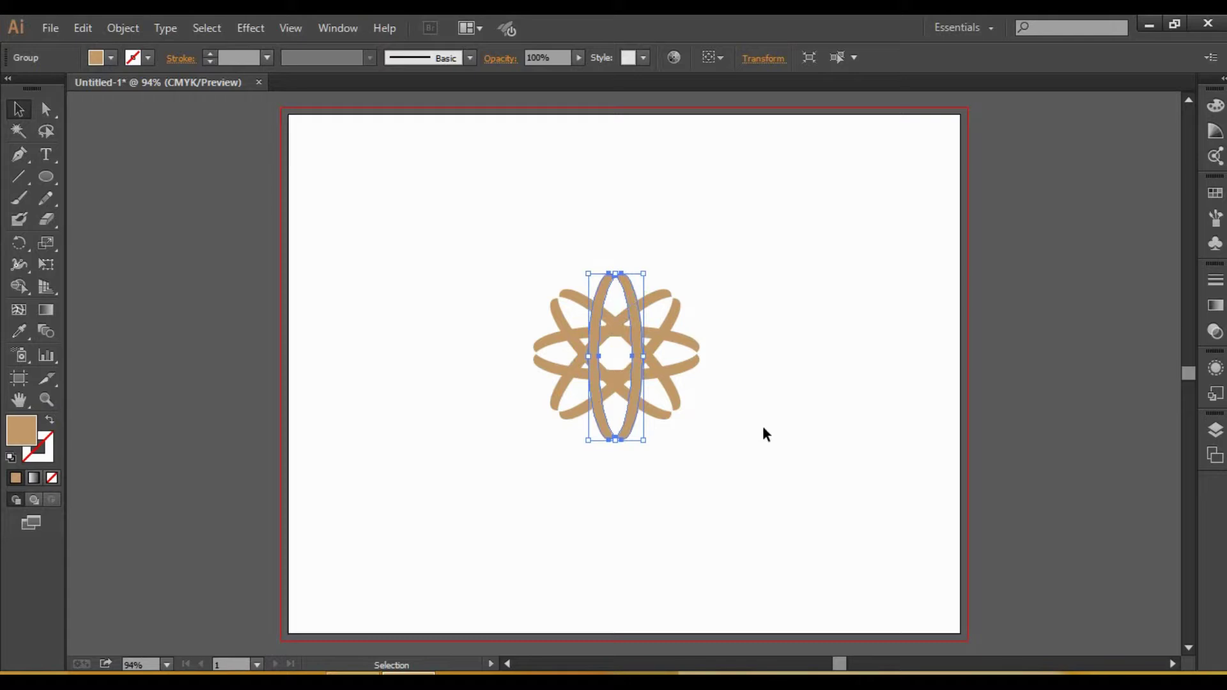
Step: Nudge the horizontal crescent group slightly left to balance it within the emblem
click(698, 368)
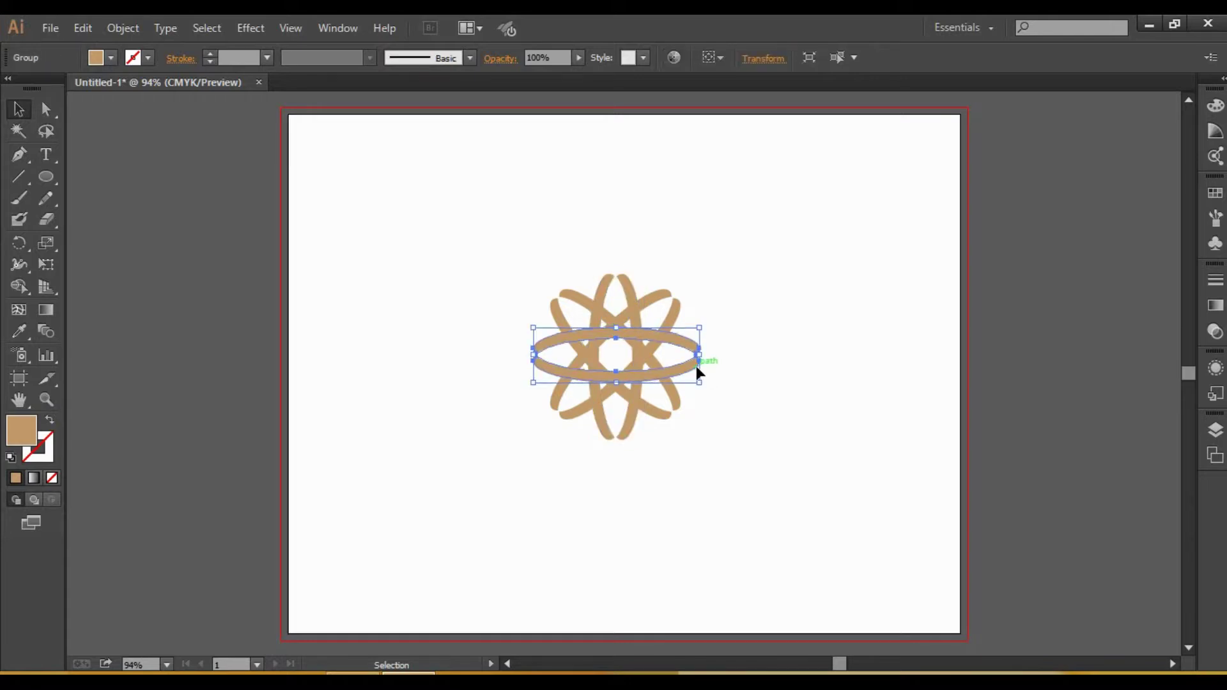
click(756, 506)
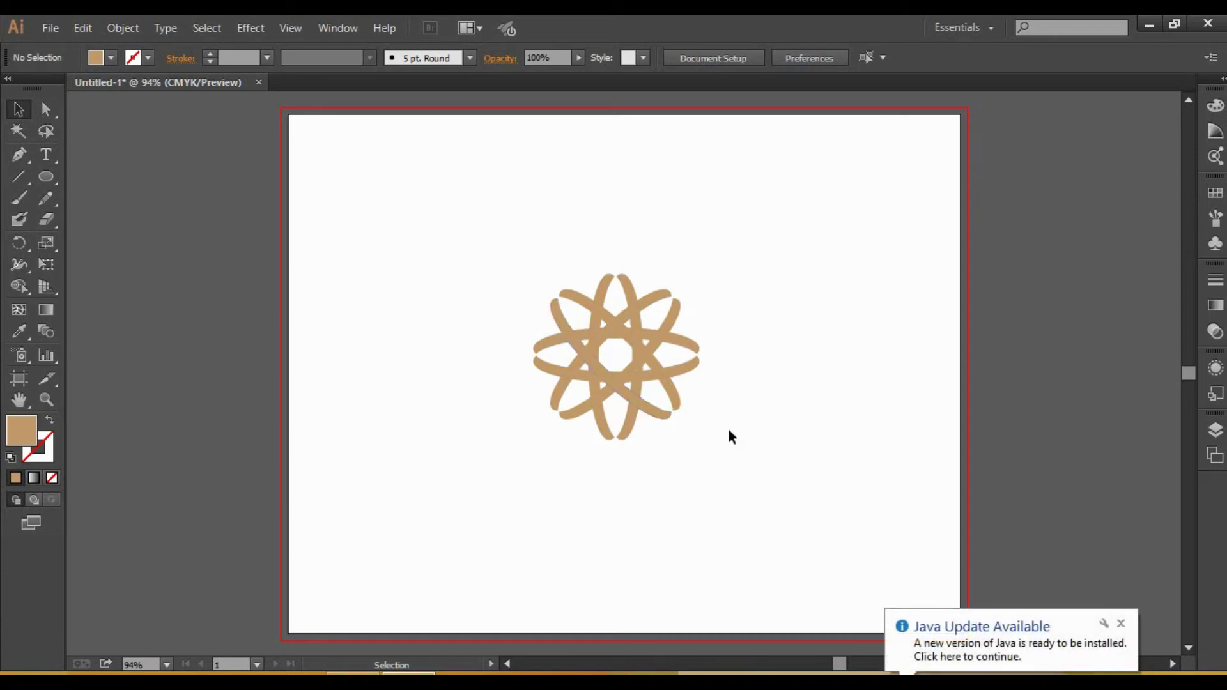
click(691, 369)
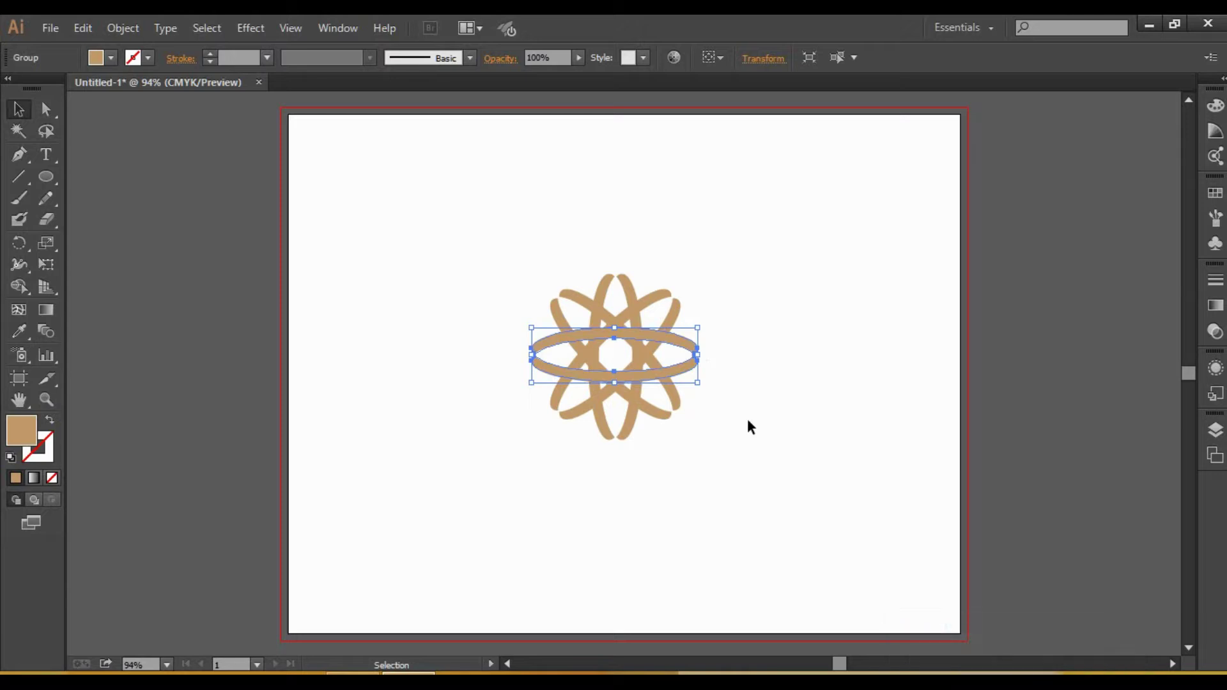
click(778, 446)
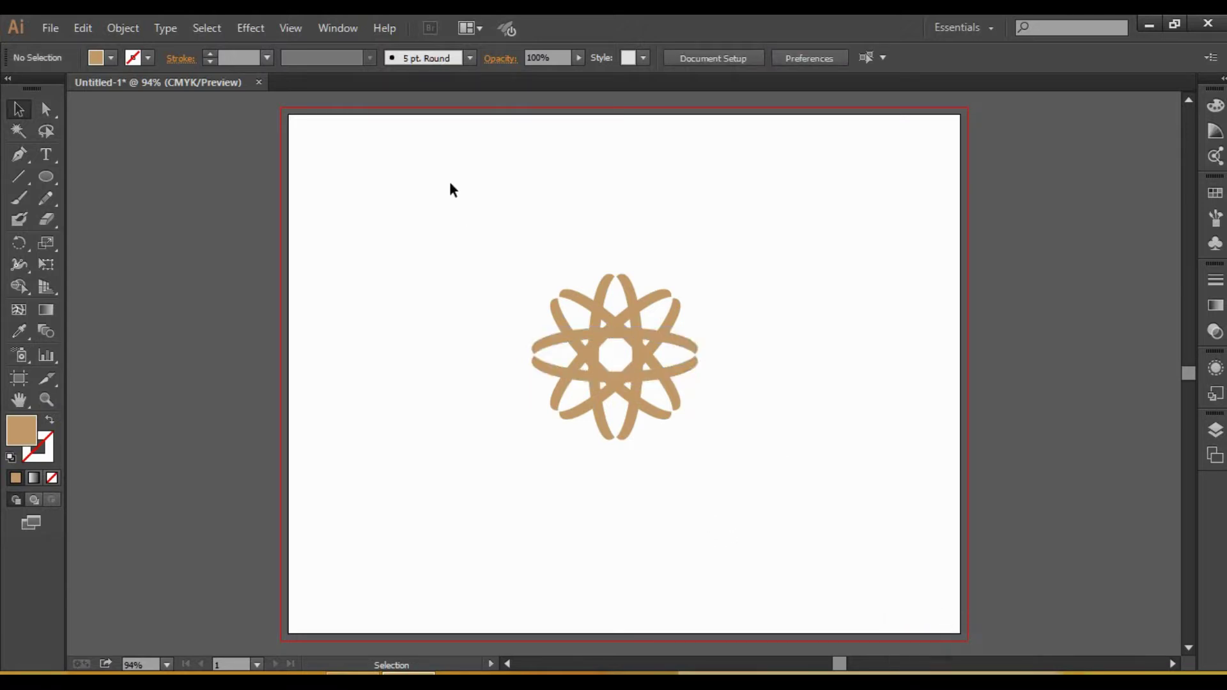
Step: Group all the crescent groups into a single emblem object
click(665, 385)
right_click(658, 340)
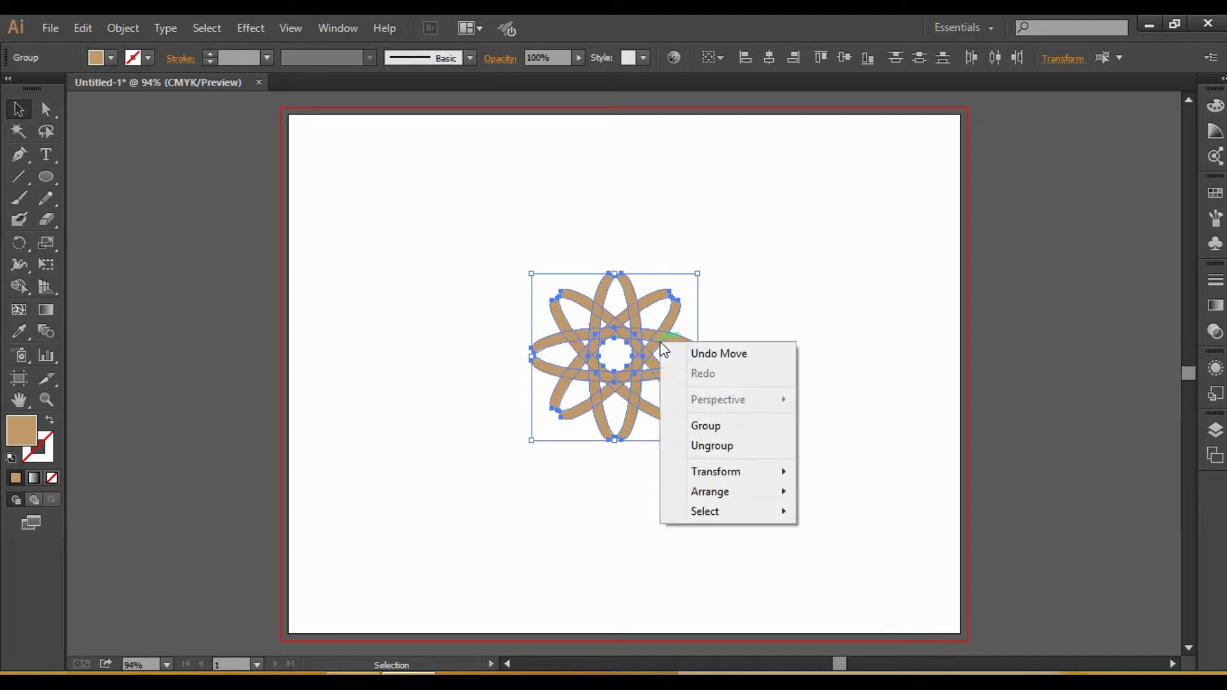
click(713, 424)
Step: Add the point text ROYALCITY above and to the left of the emblem
key(t)
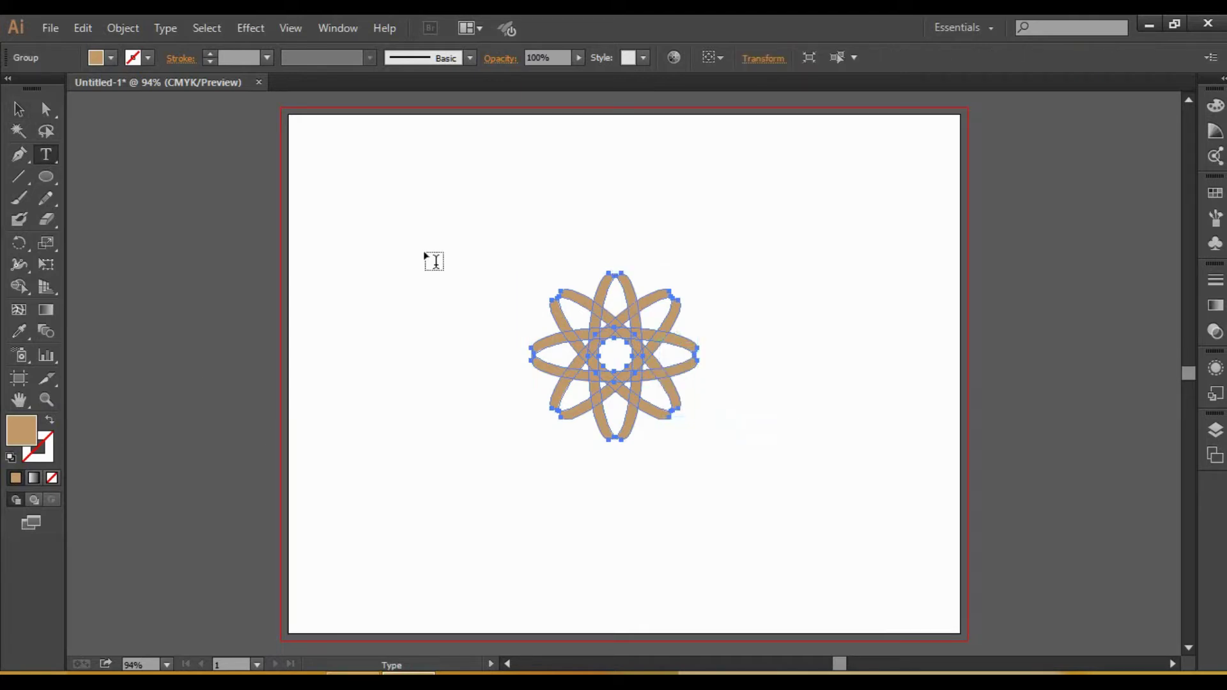
click(481, 258)
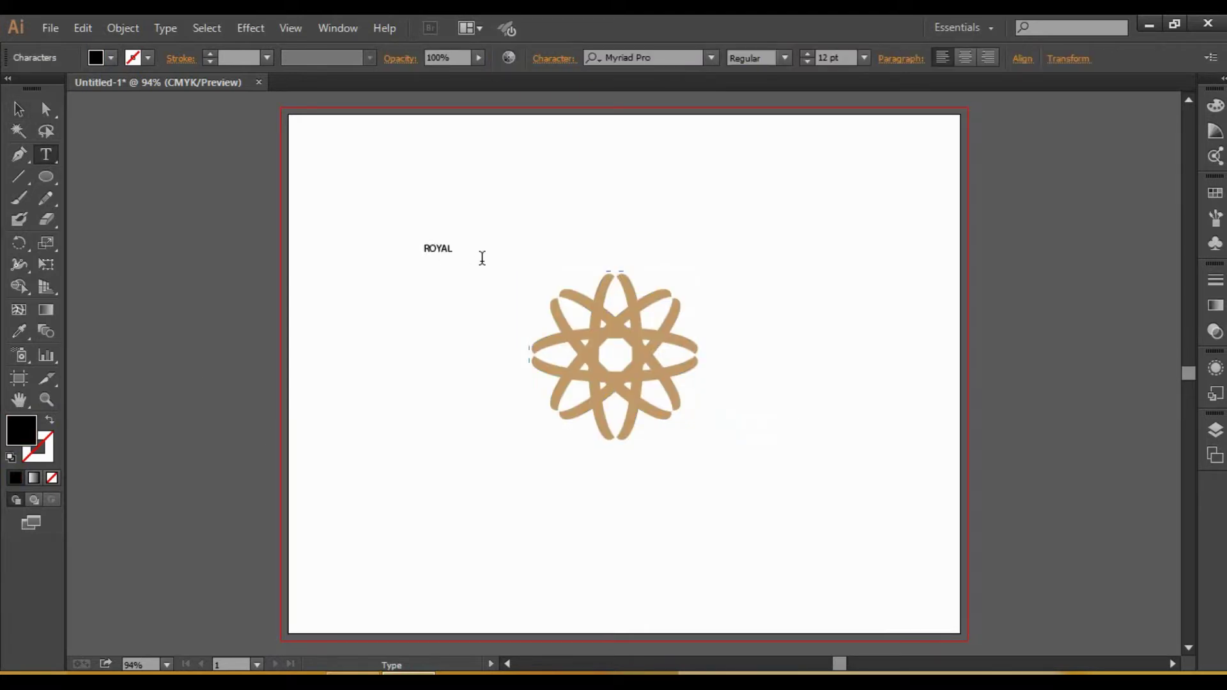
key(Escape)
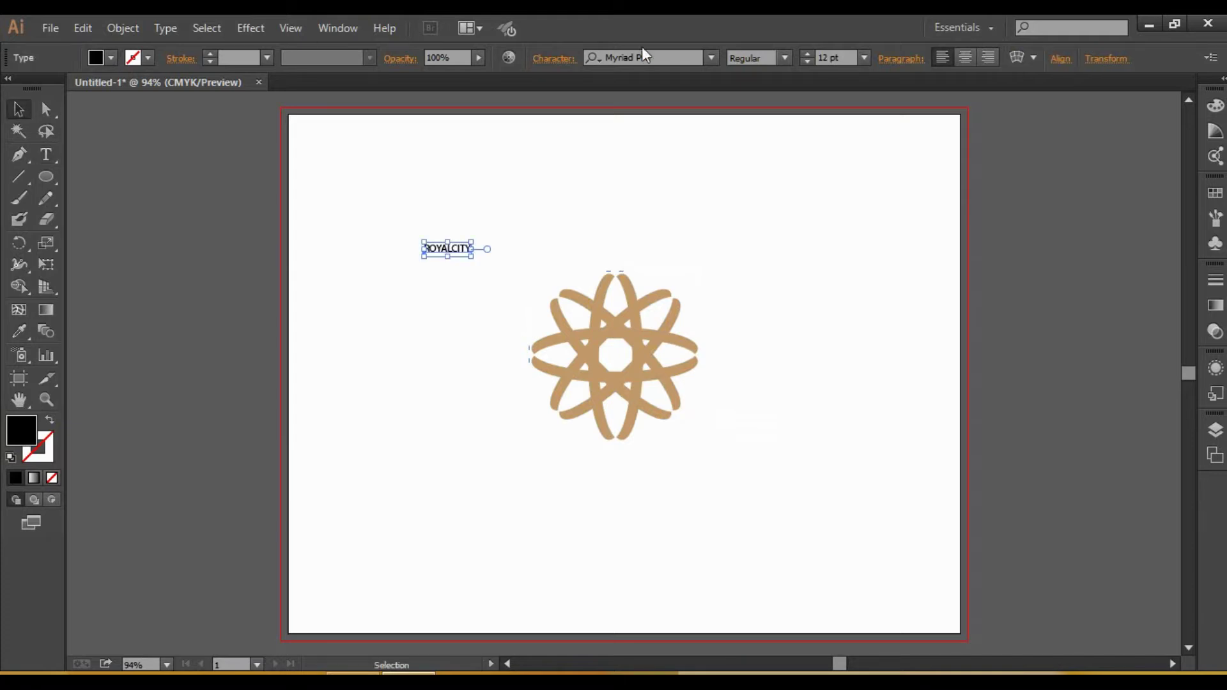
Step: Set the ROYALCITY text in Poppins ExtraBold and enlarge it to 29 pt
click(676, 57)
text(POP)
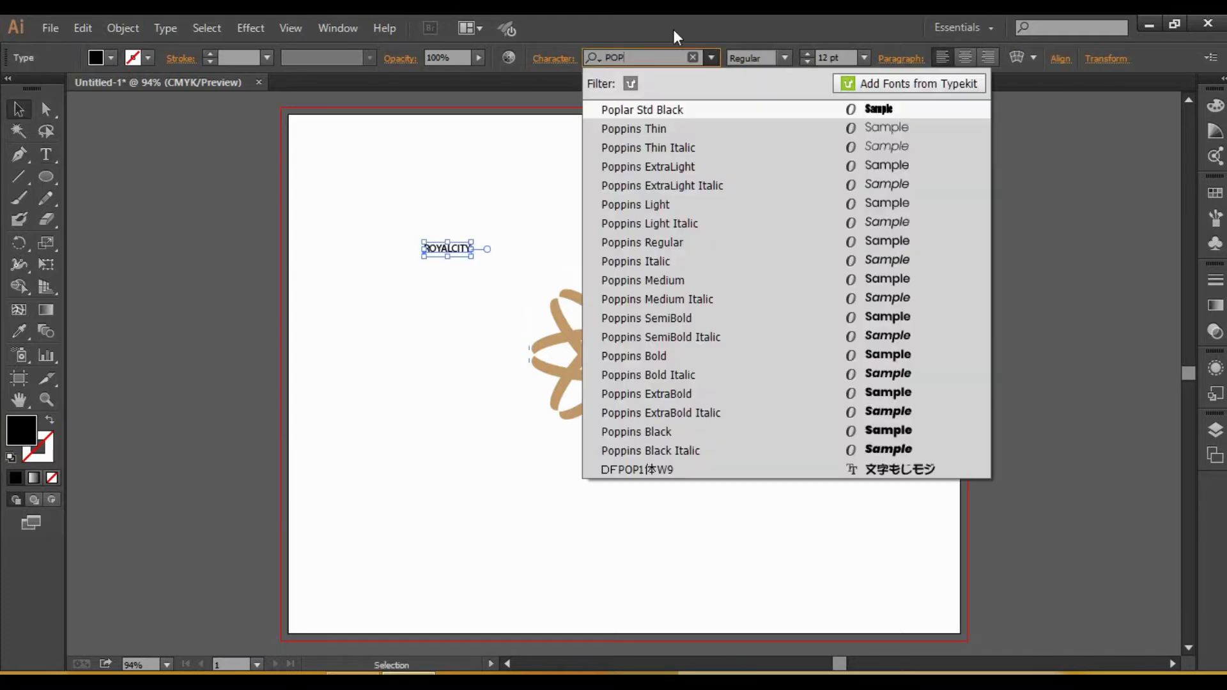
click(672, 358)
click(785, 57)
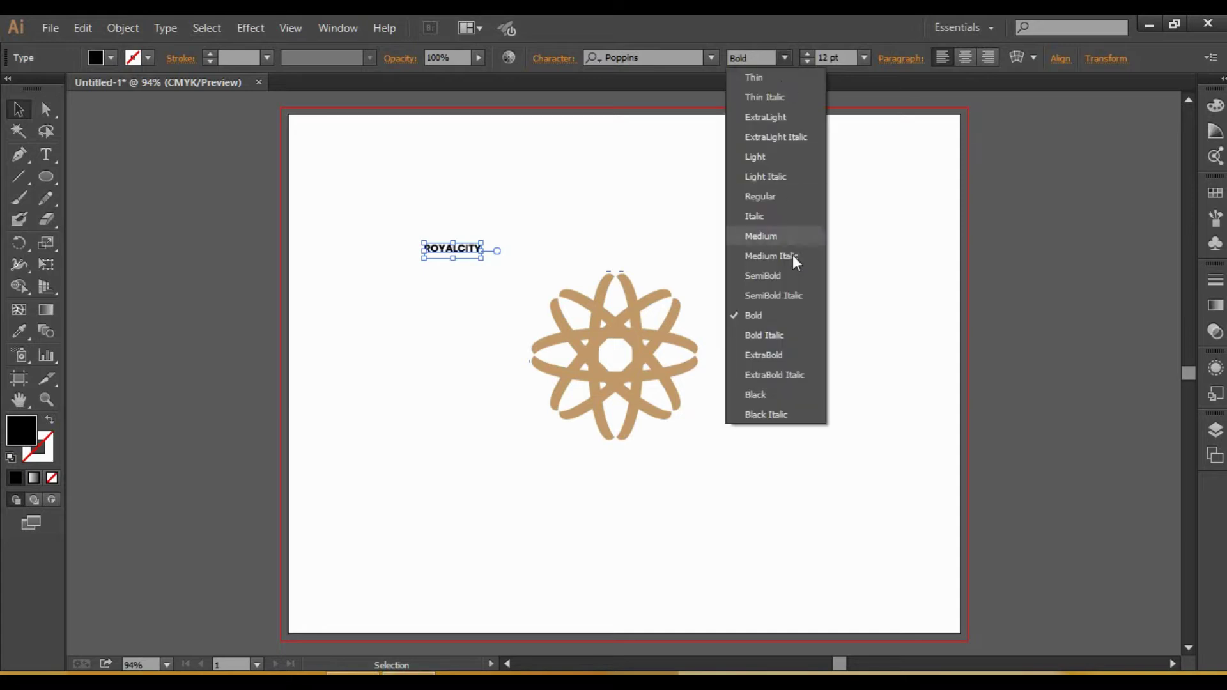
click(775, 349)
click(805, 54)
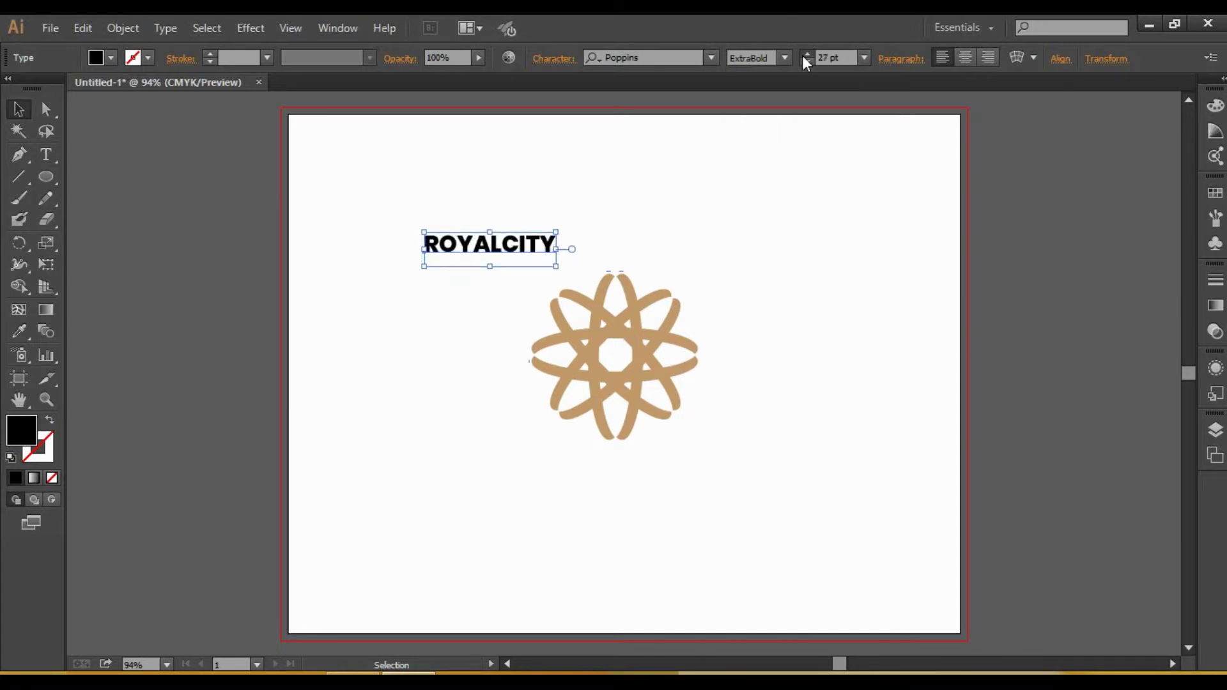
Step: Set the tracking of the ROYALCITY text to 39 and move it directly beneath the emblem
click(562, 60)
click(527, 191)
text(39)
key(Return)
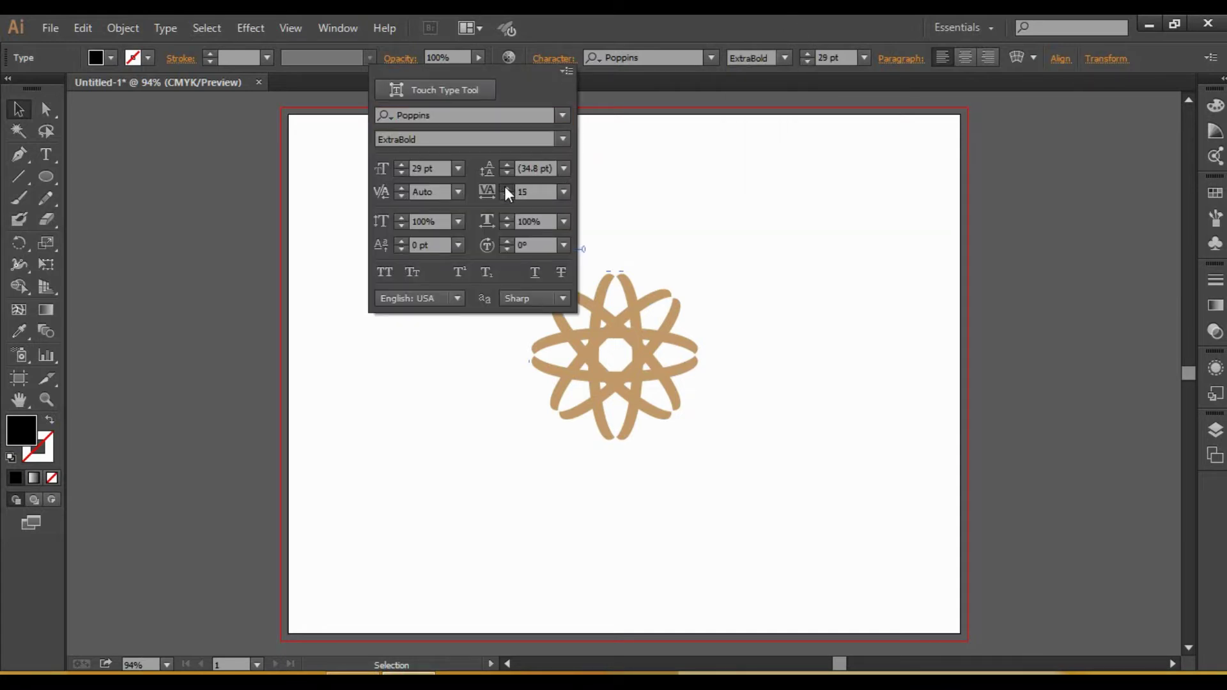
click(646, 186)
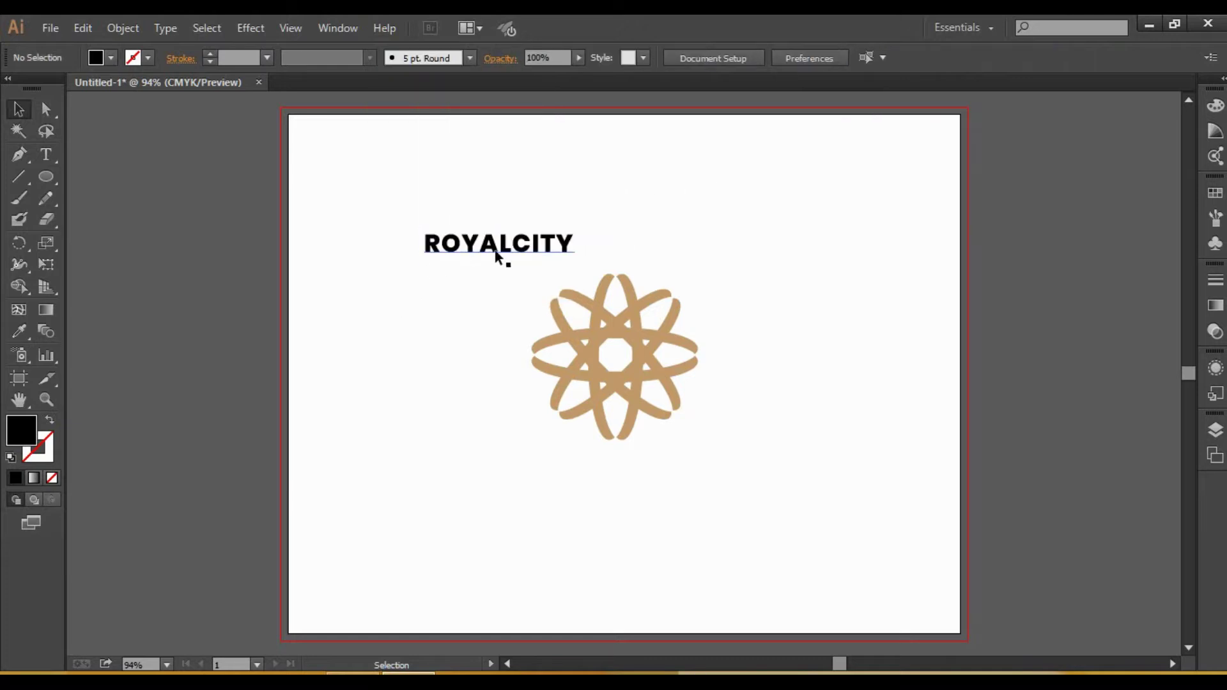
drag(497, 252, 621, 467)
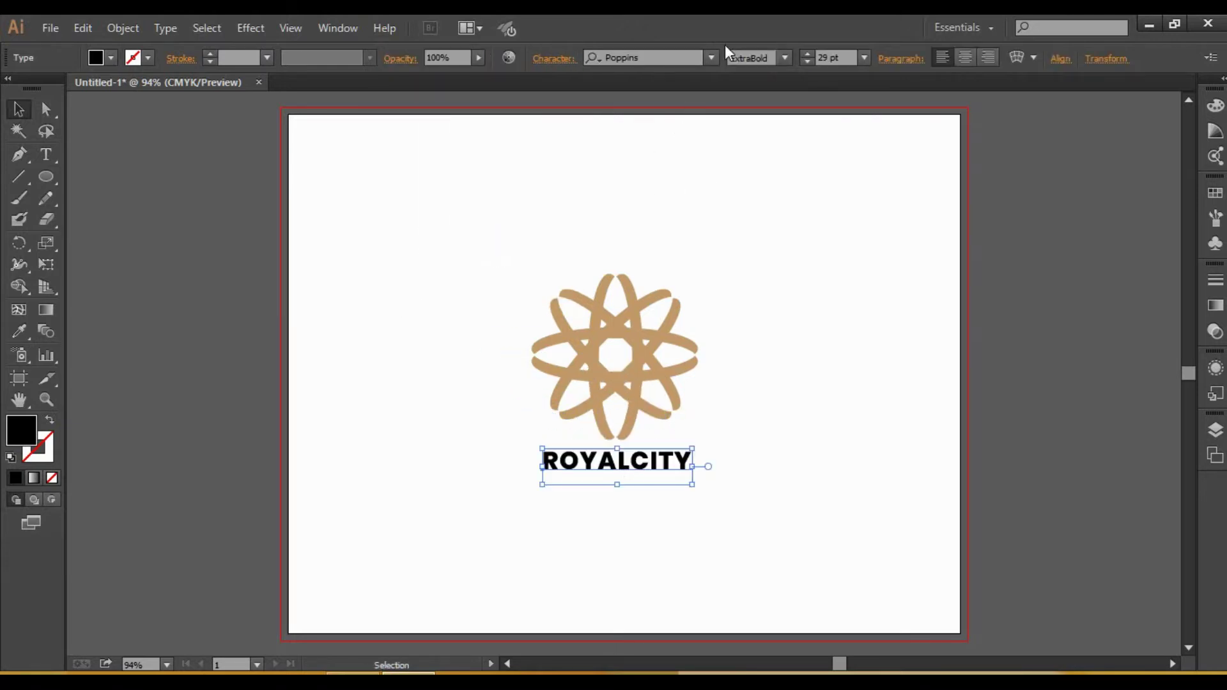
Step: Enlarge the ROYALCITY text to 40 pt and widen its tracking to 84
click(807, 54)
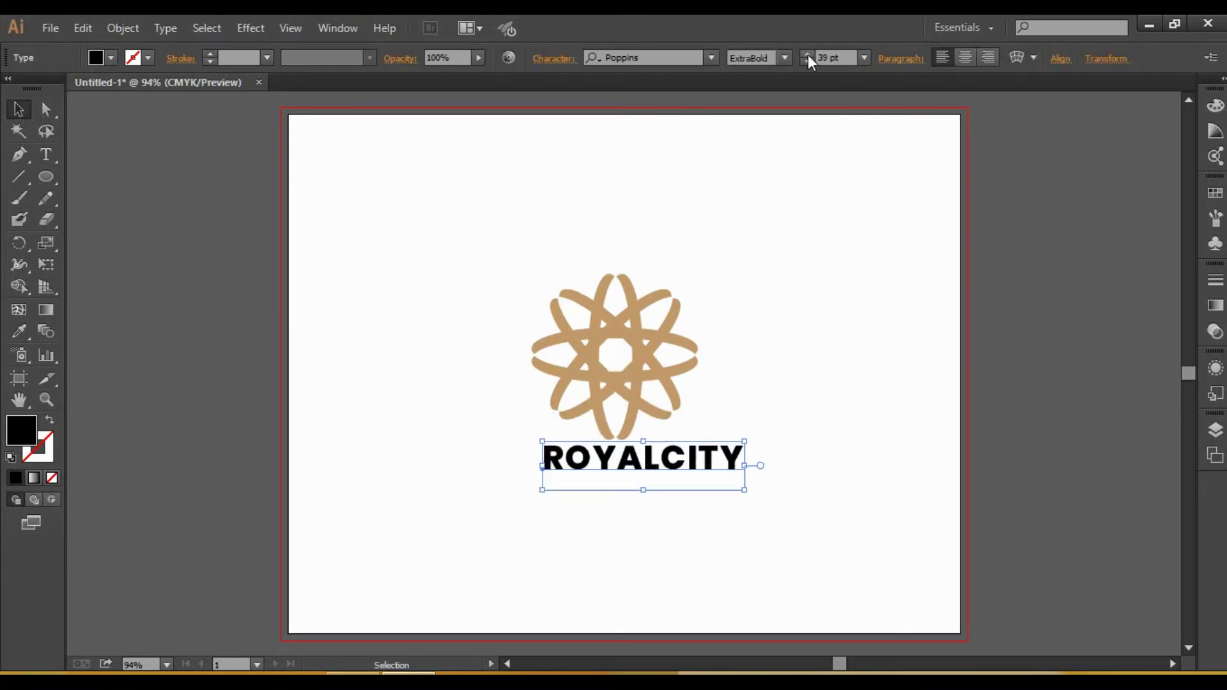
click(807, 55)
click(573, 61)
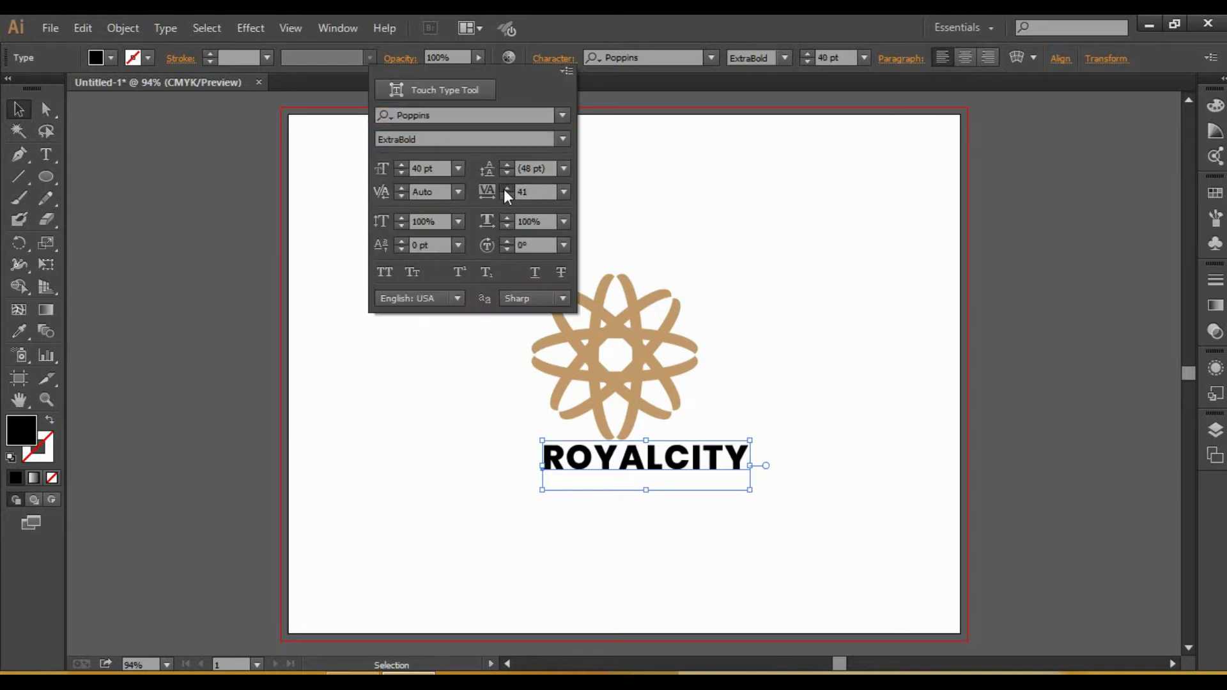
click(505, 189)
click(506, 189)
click(505, 189)
click(505, 189)
click(505, 189)
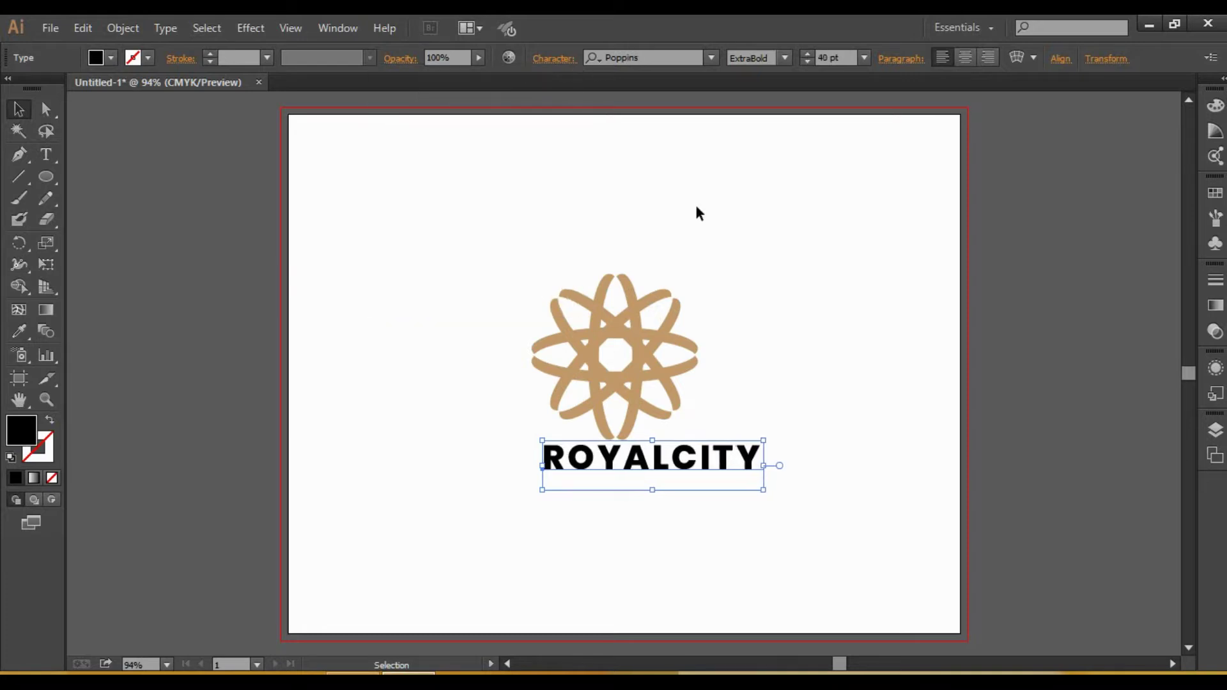
Step: Shift the ROYALCITY text left and slightly down so it sits centred beneath the emblem
click(835, 440)
drag(693, 463, 666, 469)
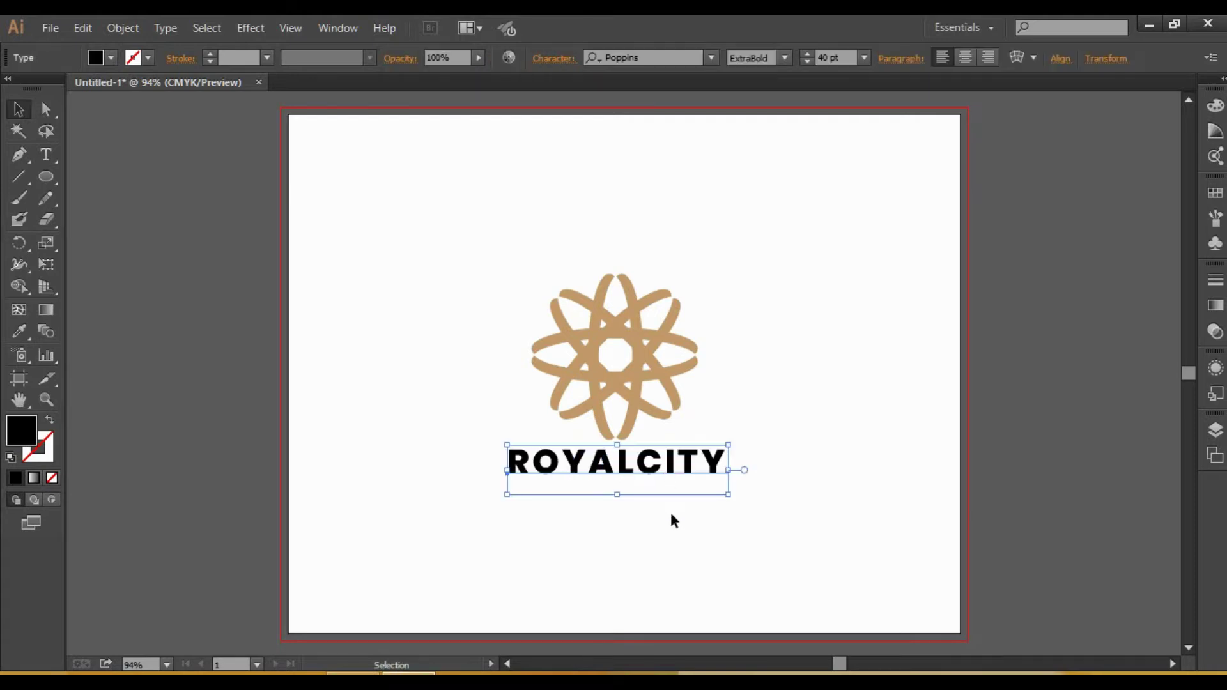
key(Left)
key(Down)
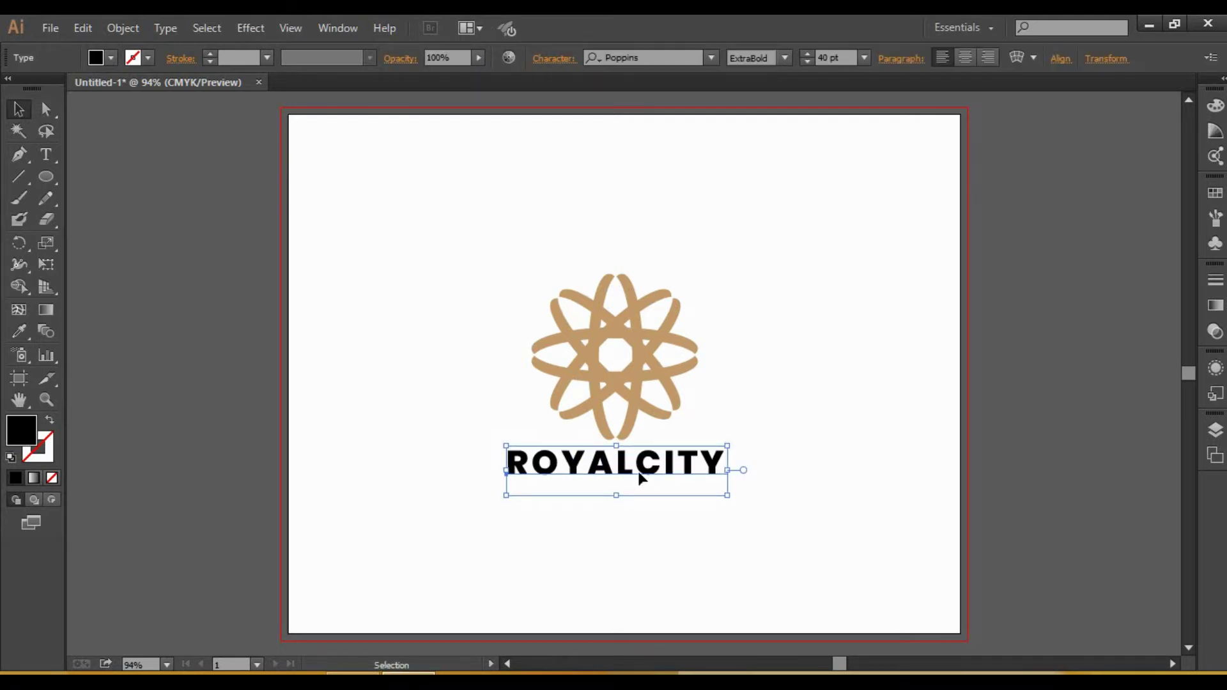
Step: Duplicate the ROYALCITY text straight below itself and replace the copy's wording with BANQUET
drag(638, 471, 638, 526)
key(t)
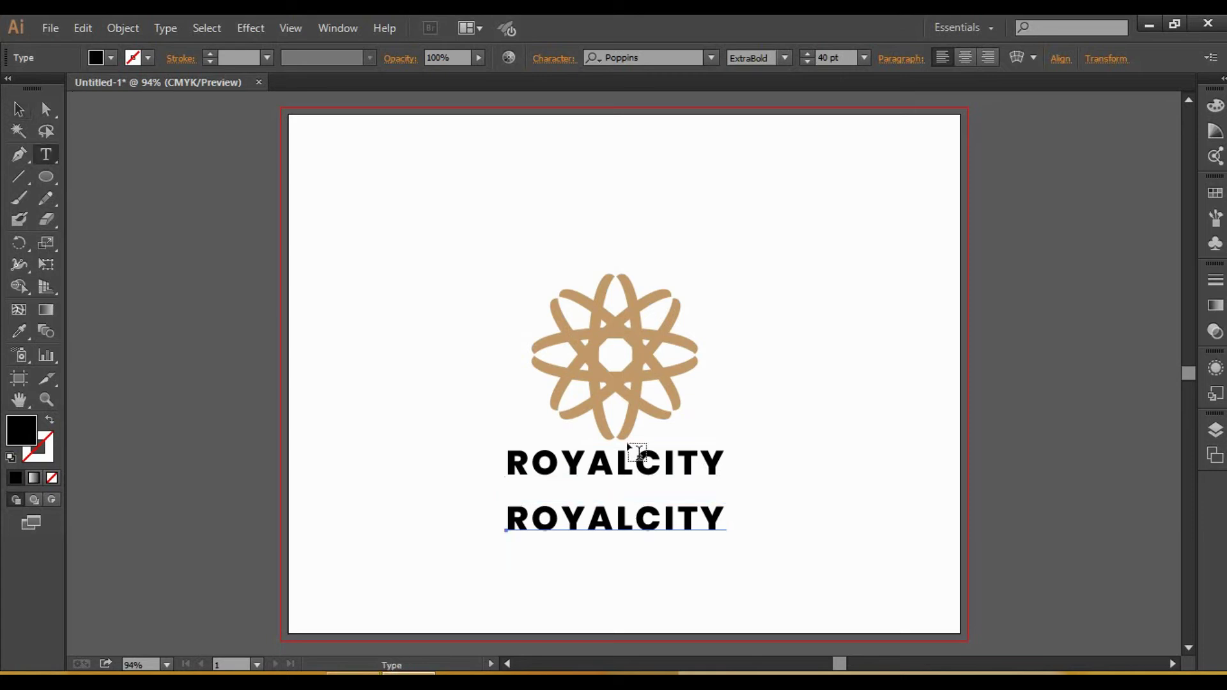
click(711, 518)
key(BackSpace)
key(BackSpace)
key(BackSpace)
key(BackSpace)
key(BackSpace)
key(BackSpace)
key(BackSpace)
key(BackSpace)
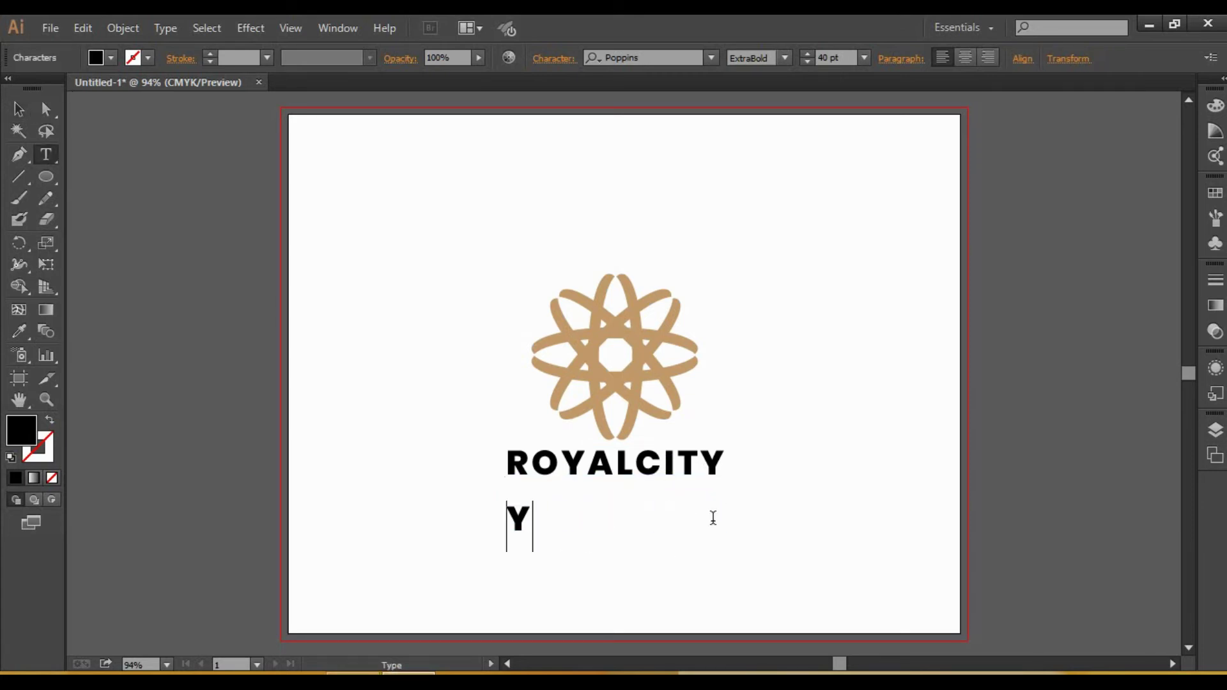
key(Delete)
text(BANQUET)
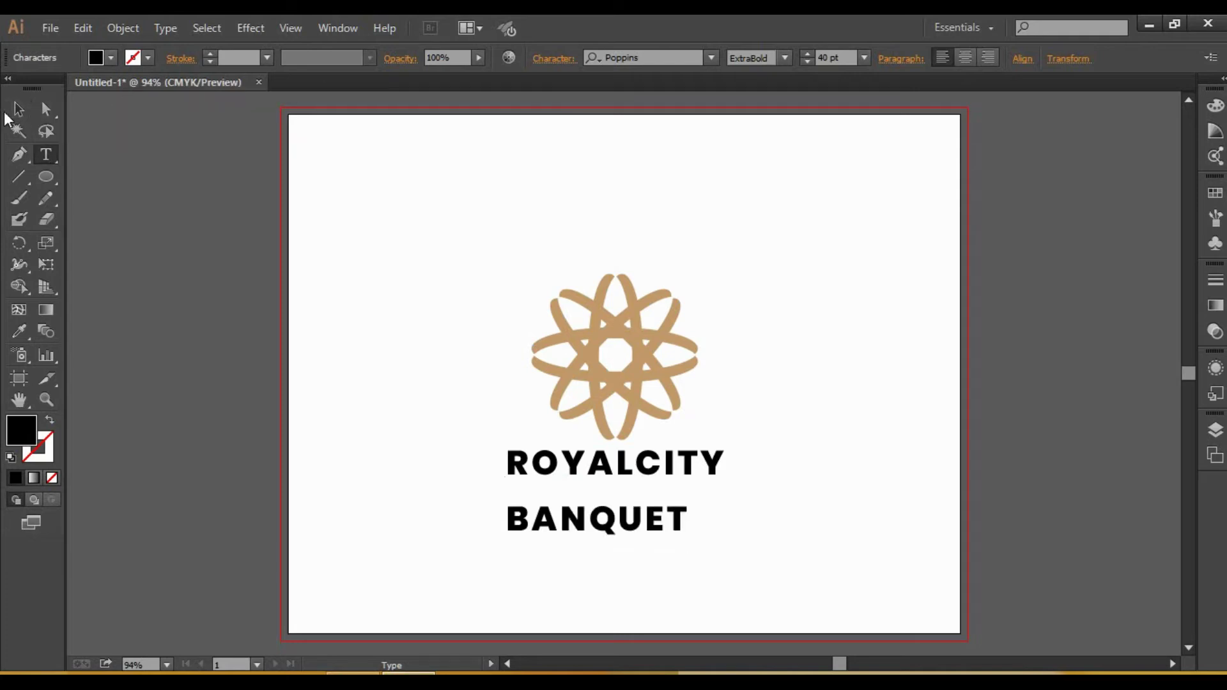
Step: Fill the BANQUET text with the same light brown as the emblem
click(18, 109)
click(111, 58)
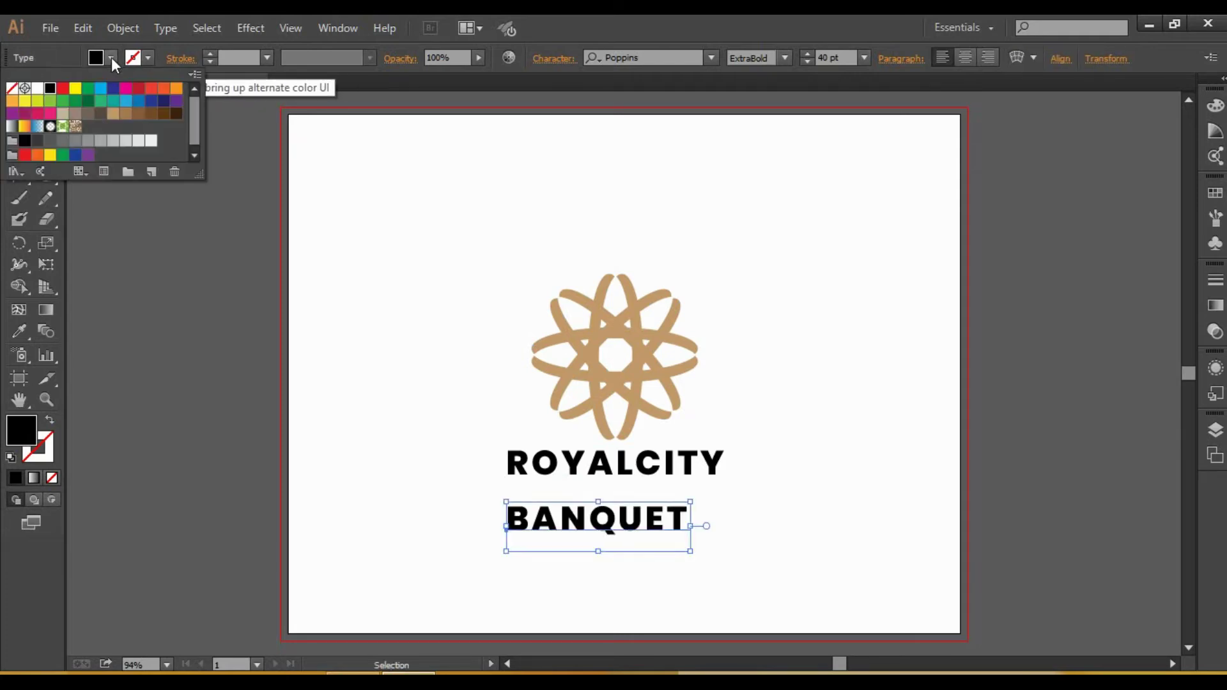
click(113, 114)
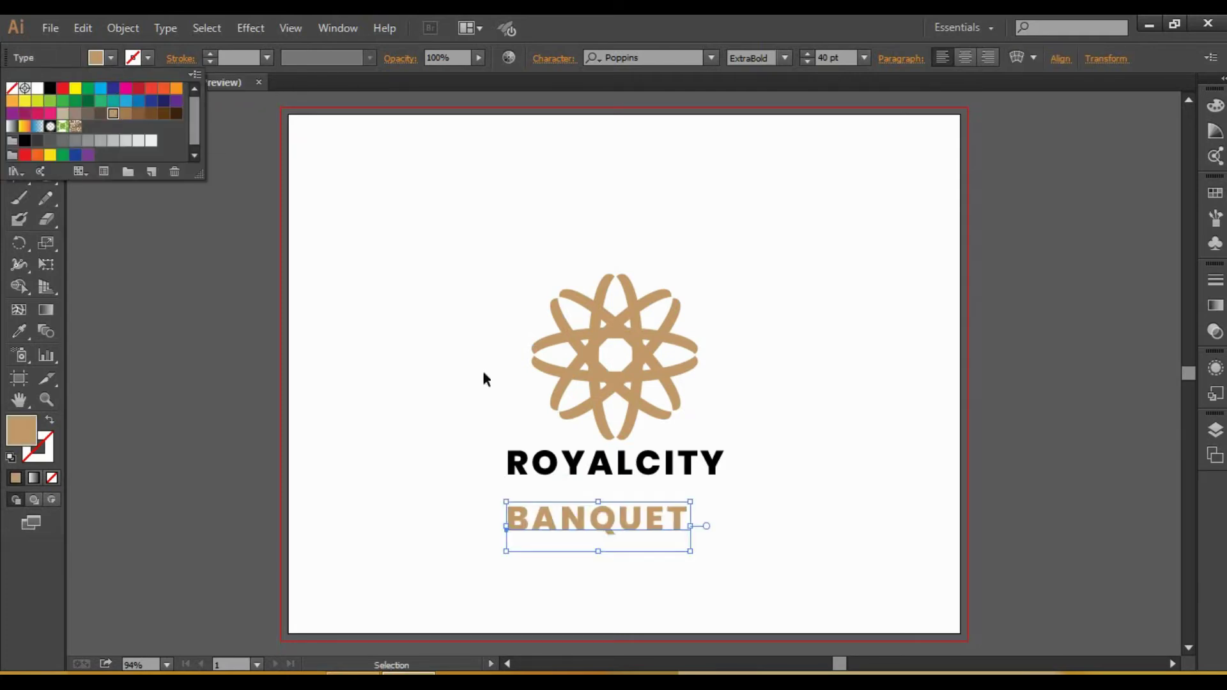
Step: Reduce the BANQUET text to 19 pt and set its weight to Bold
click(807, 63)
click(806, 63)
click(807, 63)
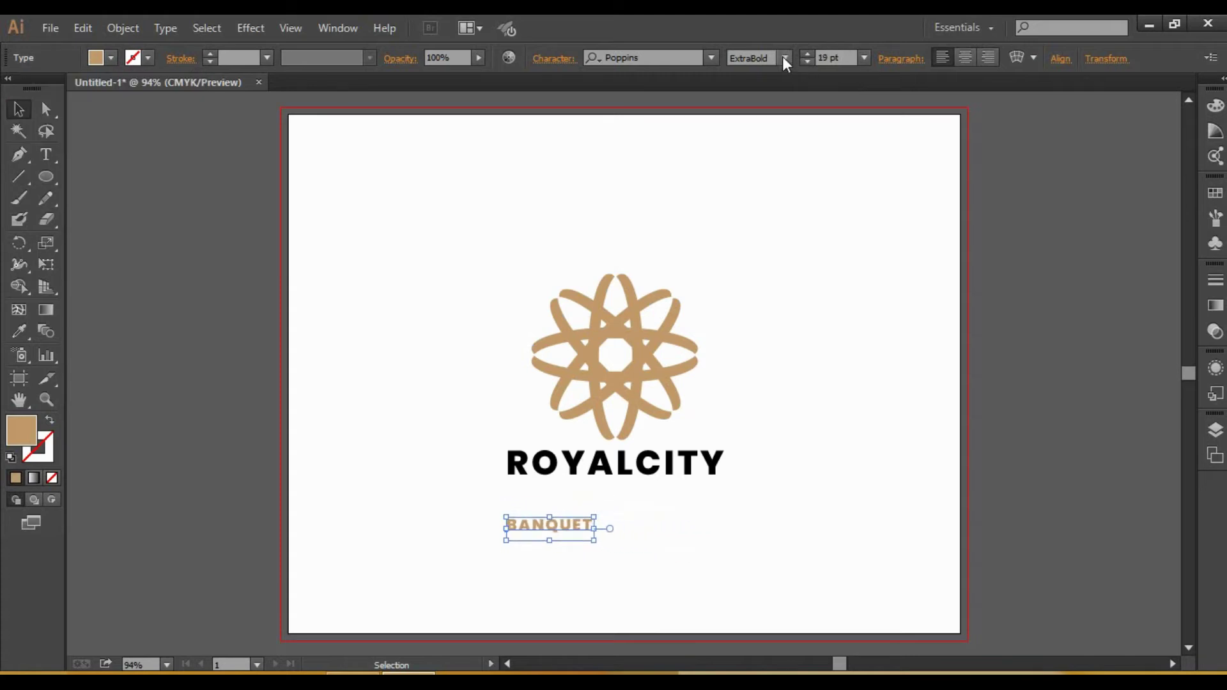
click(785, 59)
click(773, 310)
click(826, 387)
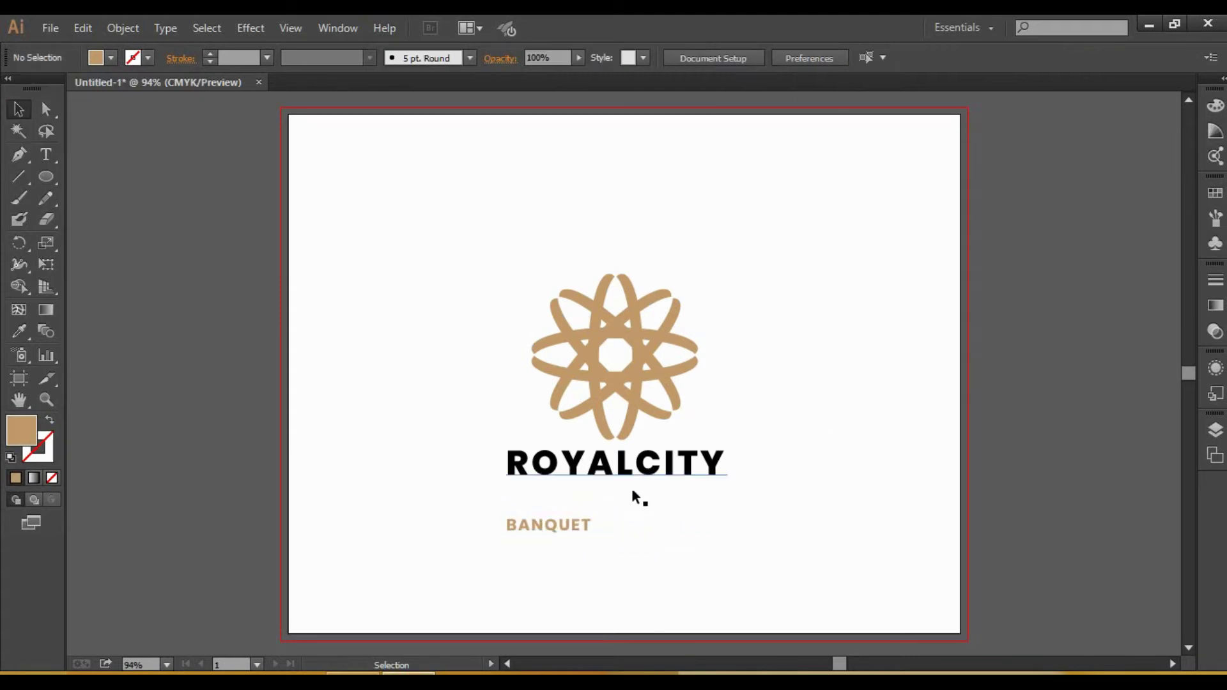
Step: Move BANQUET up to the centre just beneath ROYALCITY and widen its tracking to 164
drag(581, 528, 646, 492)
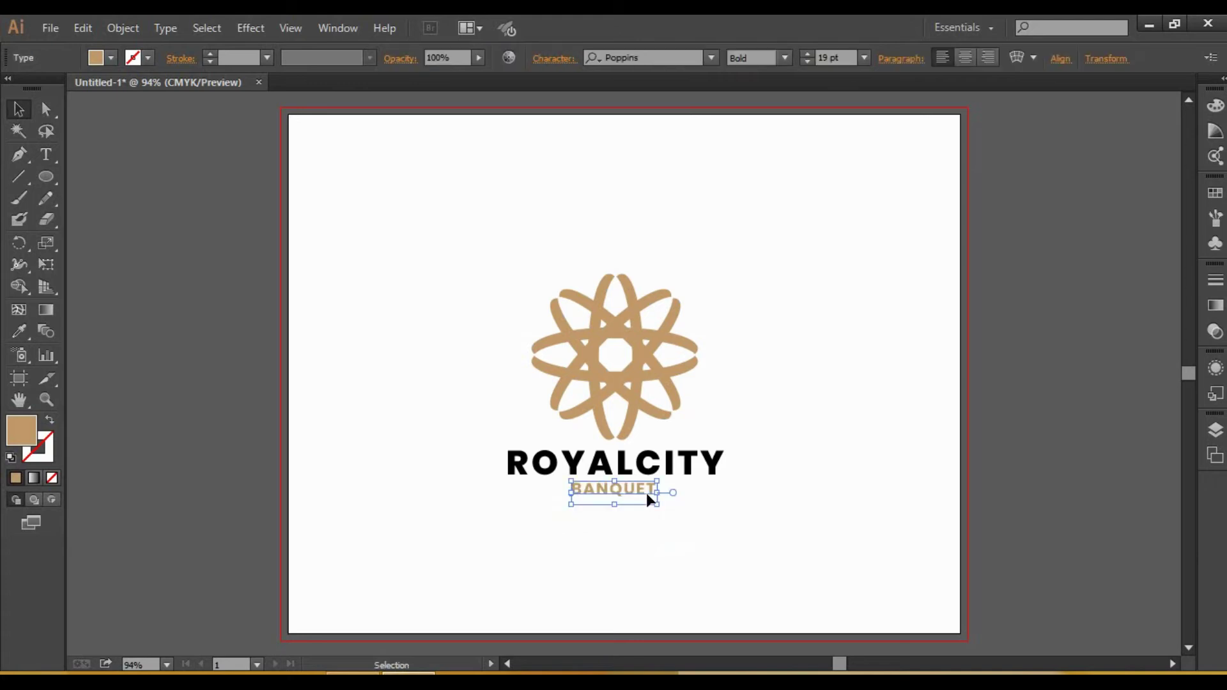
click(656, 537)
click(639, 493)
click(553, 60)
click(503, 191)
drag(504, 190, 503, 191)
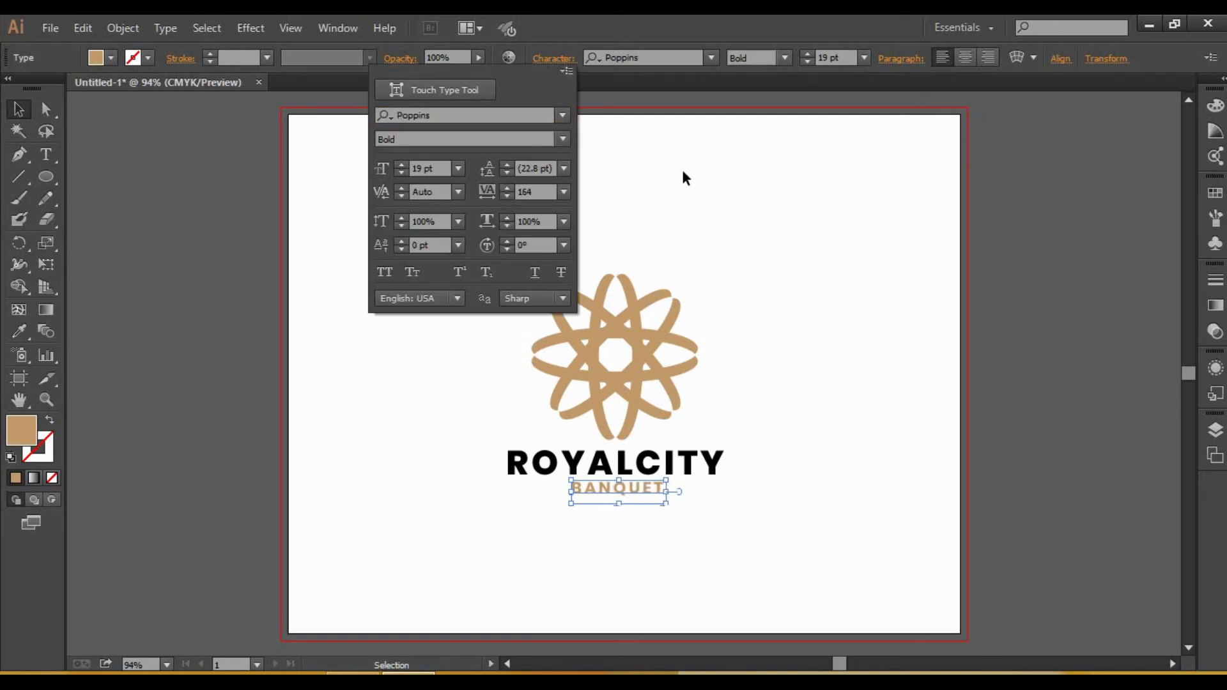
click(733, 167)
Step: Nudge the BANQUET text slightly left and up to recentre it beneath ROYALCITY
click(649, 495)
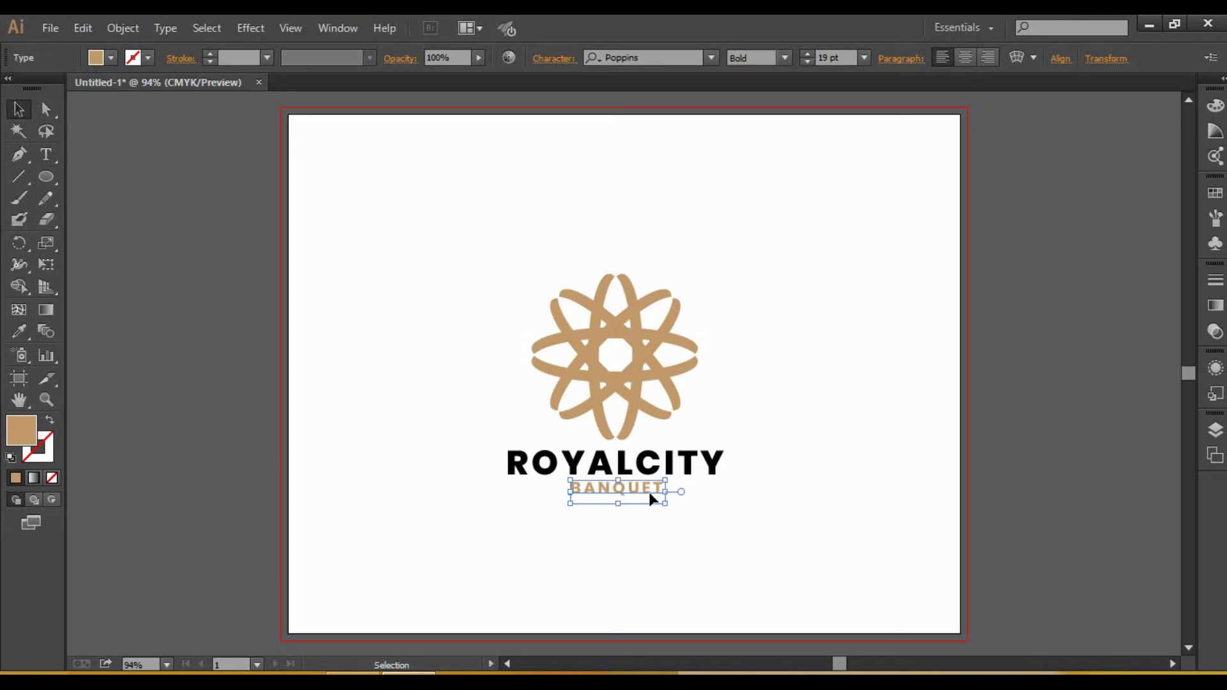
click(706, 560)
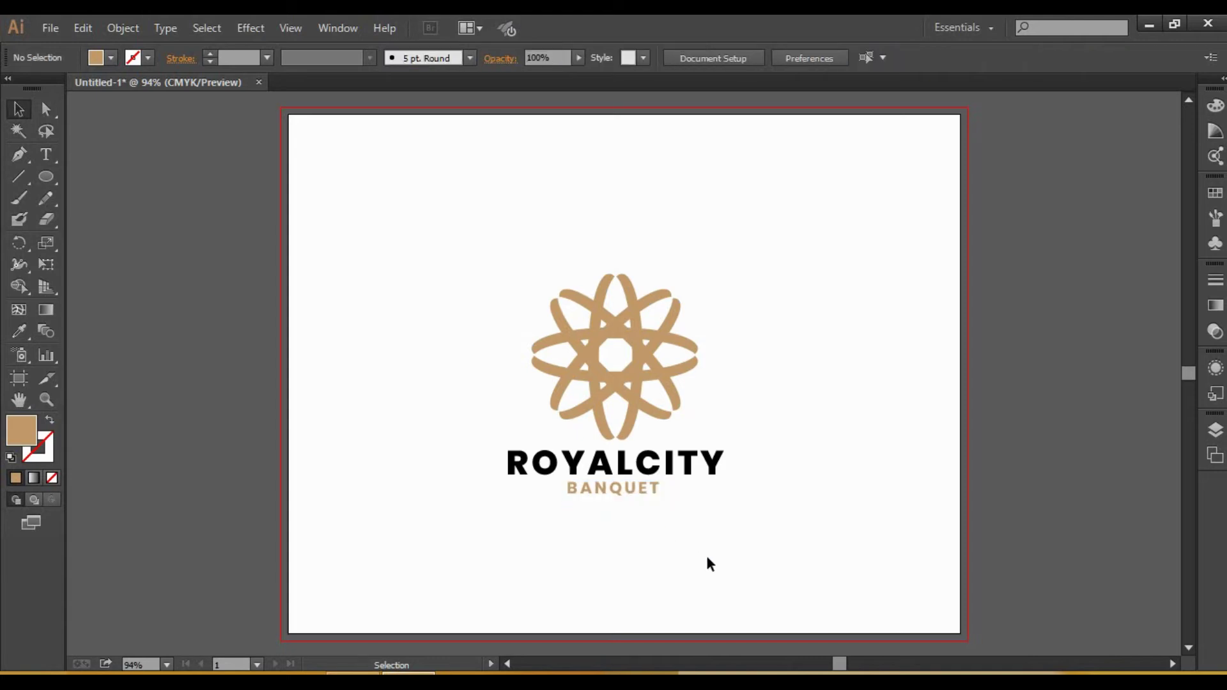
click(647, 497)
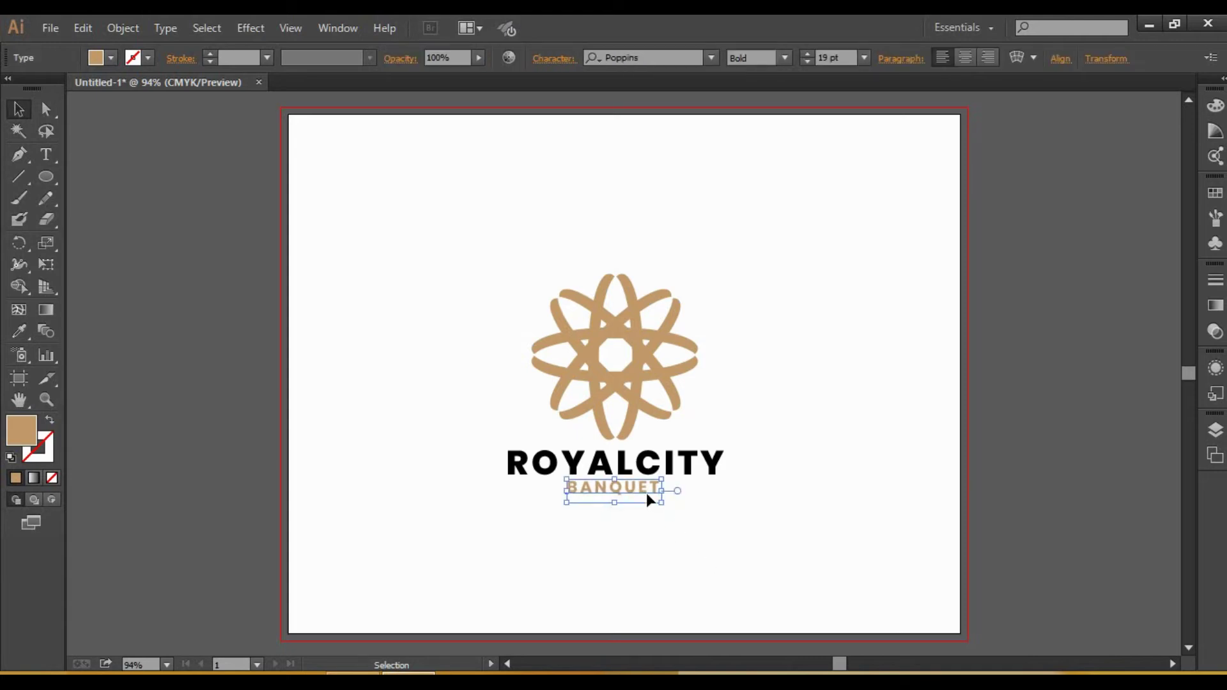
Step: Reduce the BANQUET text to 18 pt and nudge it slightly right beneath ROYALCITY
click(808, 61)
key(Right)
key(Right)
key(Right)
key(Right)
key(Right)
key(Right)
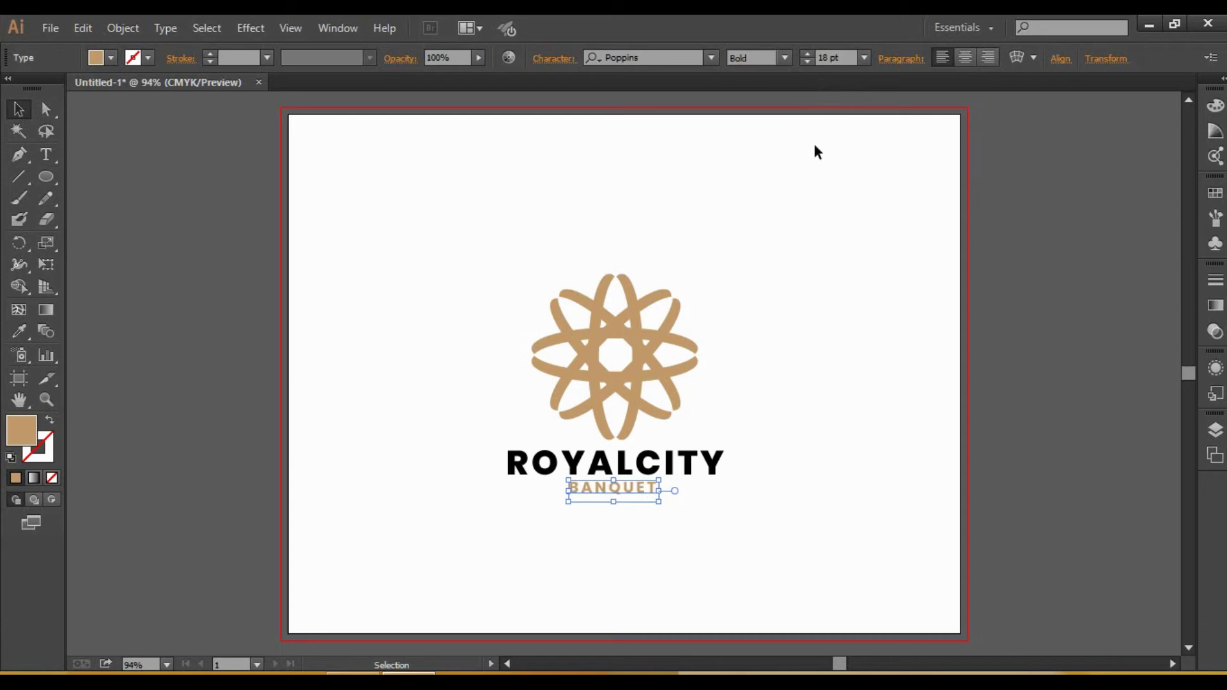
click(834, 246)
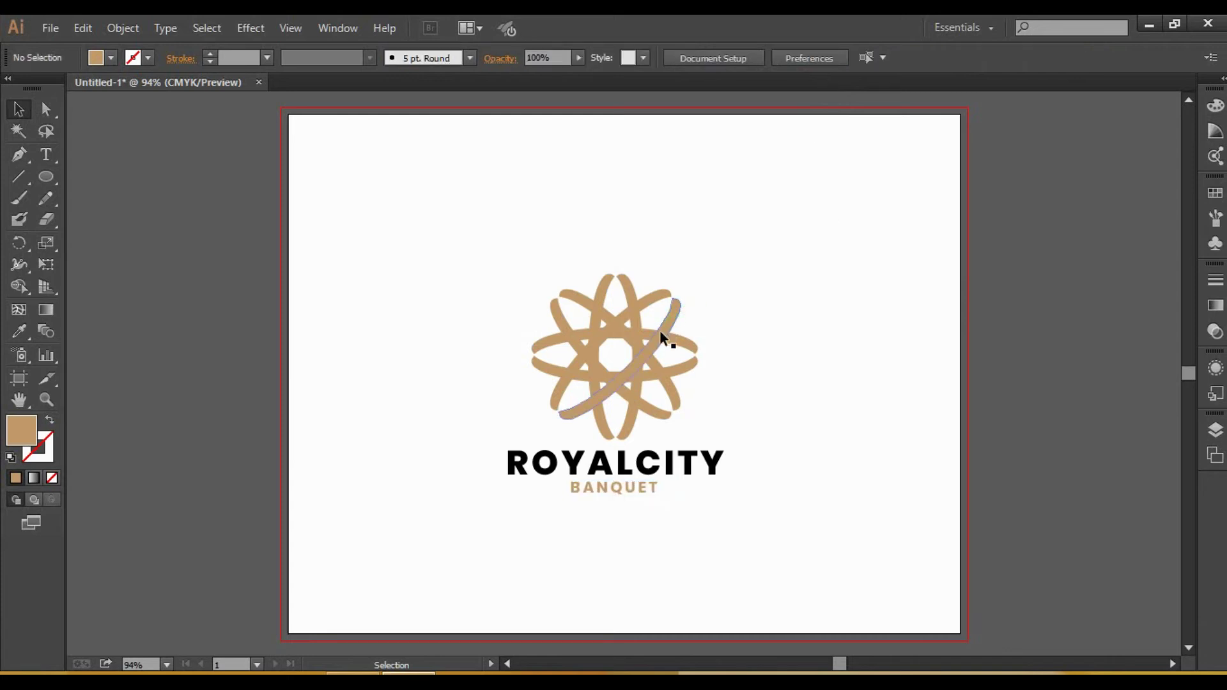
Step: Nudge the emblem slightly left and up to leave more space above ROYALCITY
click(660, 332)
key(Right)
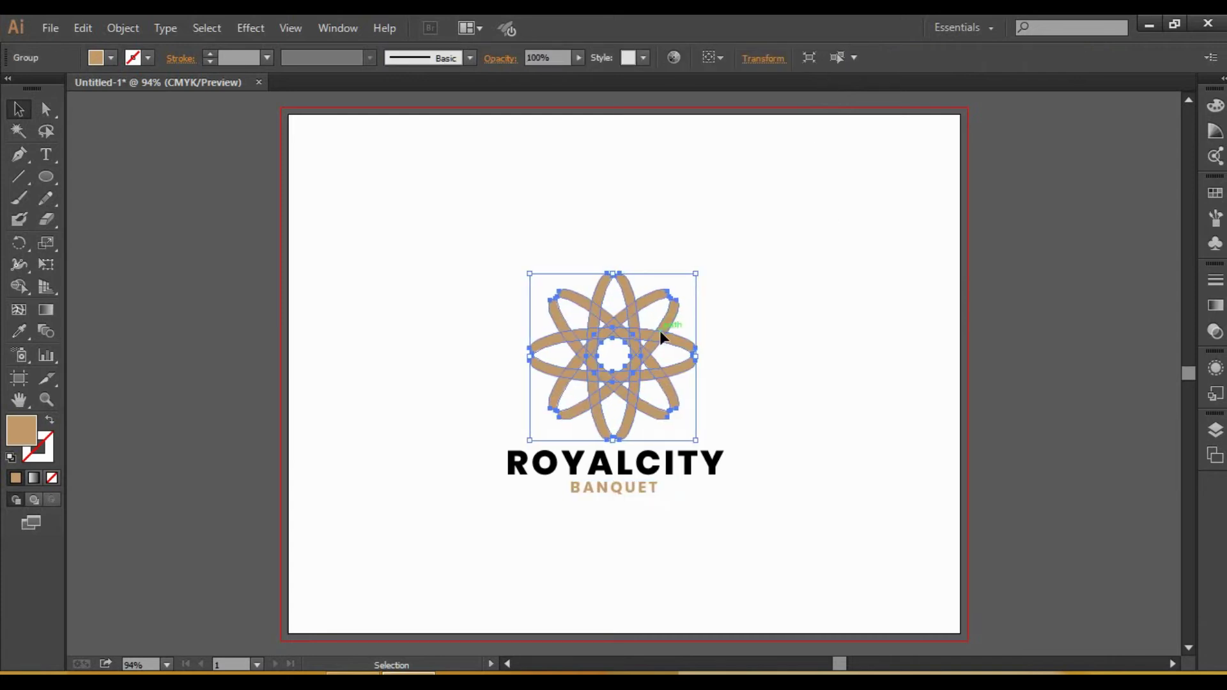
click(791, 419)
click(618, 324)
click(687, 506)
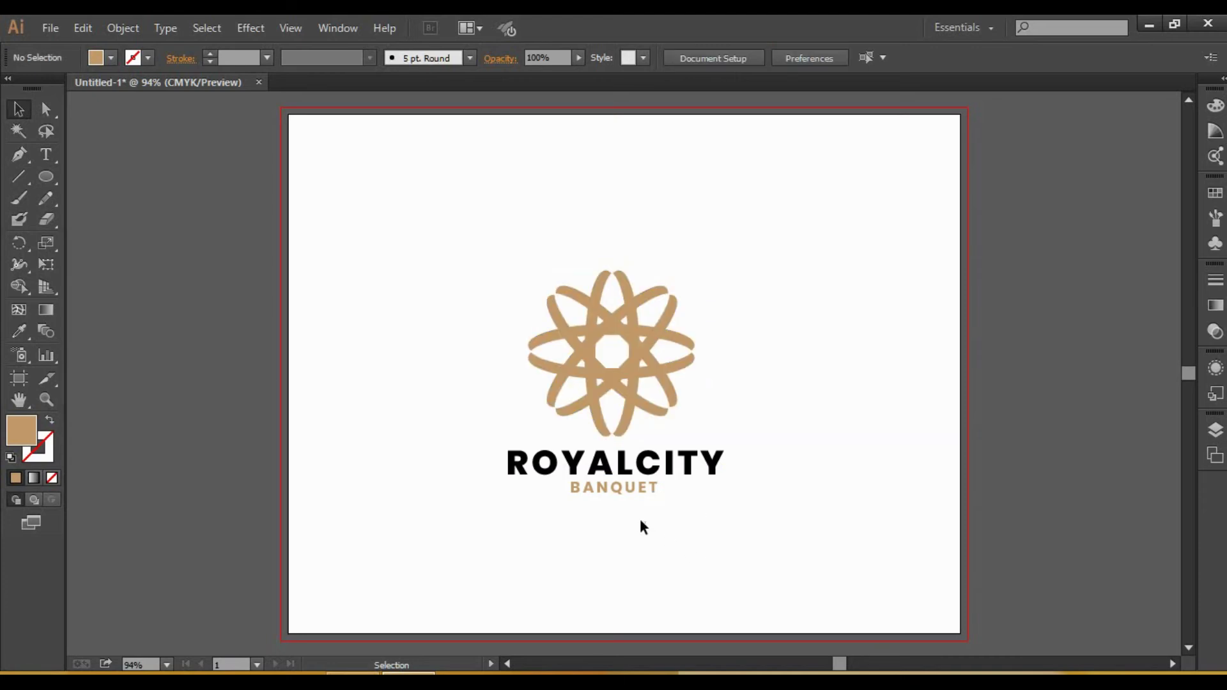
Step: Widen the tracking of ROYALCITY a little more and shift the text slightly left and up beneath the emblem
click(625, 474)
click(554, 58)
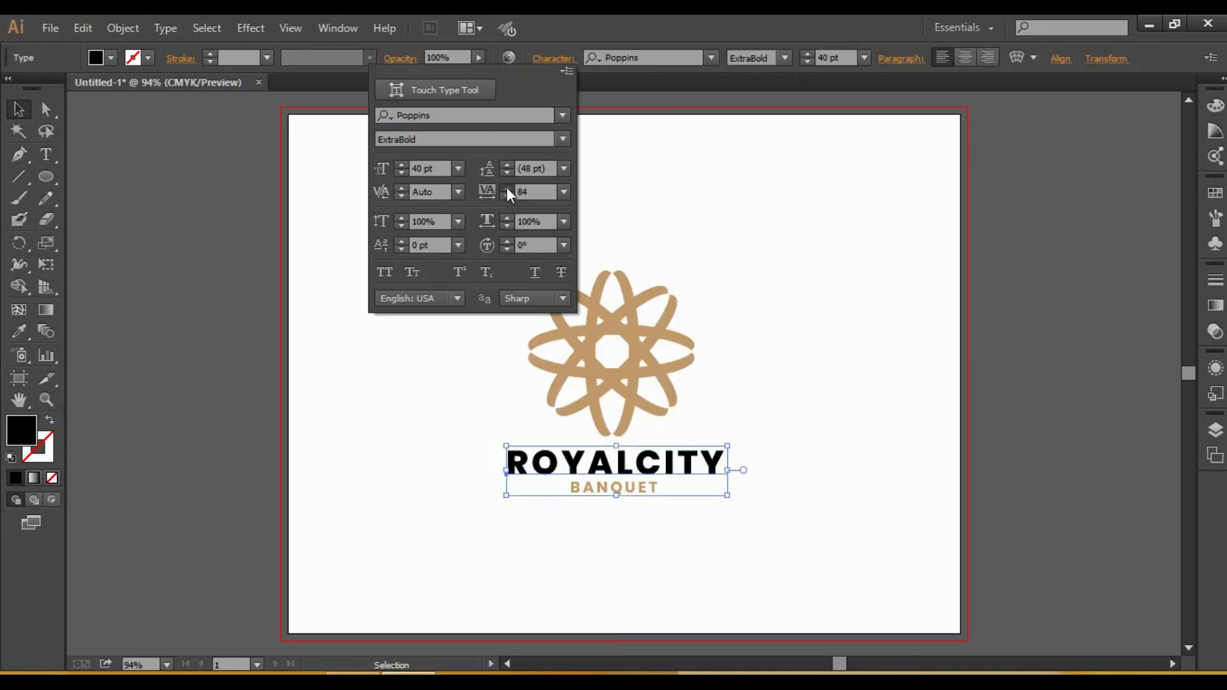
click(507, 188)
click(507, 187)
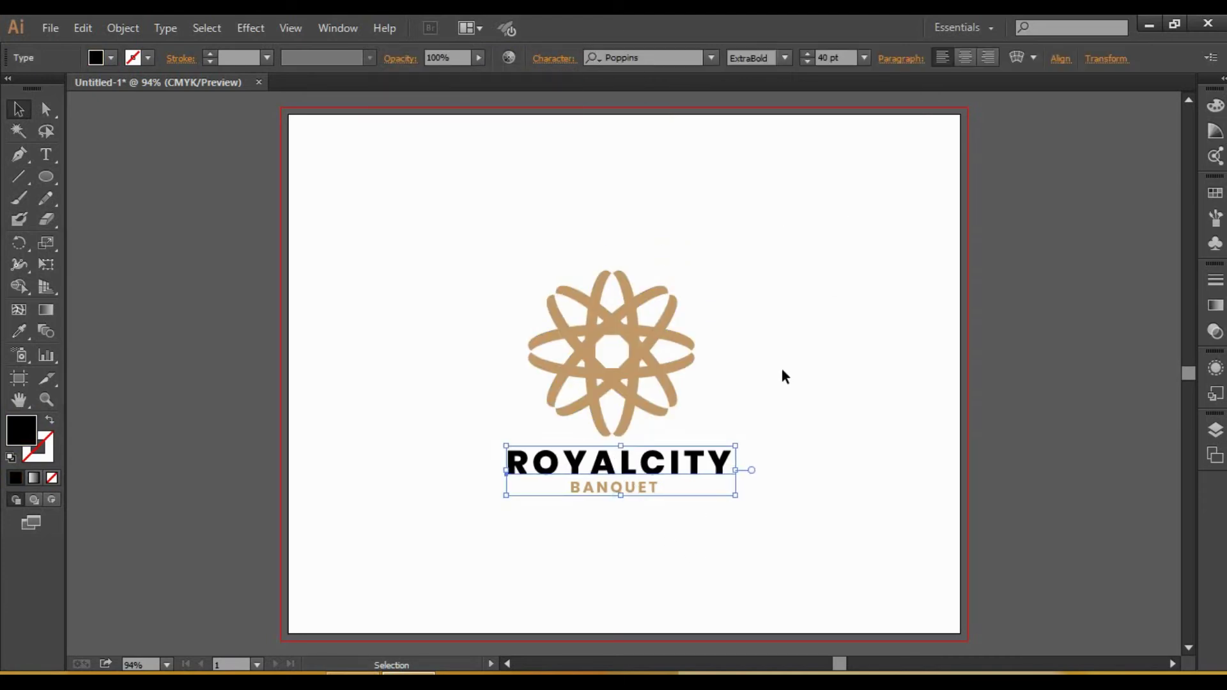
click(766, 409)
Step: Nudge the BANQUET text slightly left and up so it sits closer beneath ROYALCITY
click(627, 487)
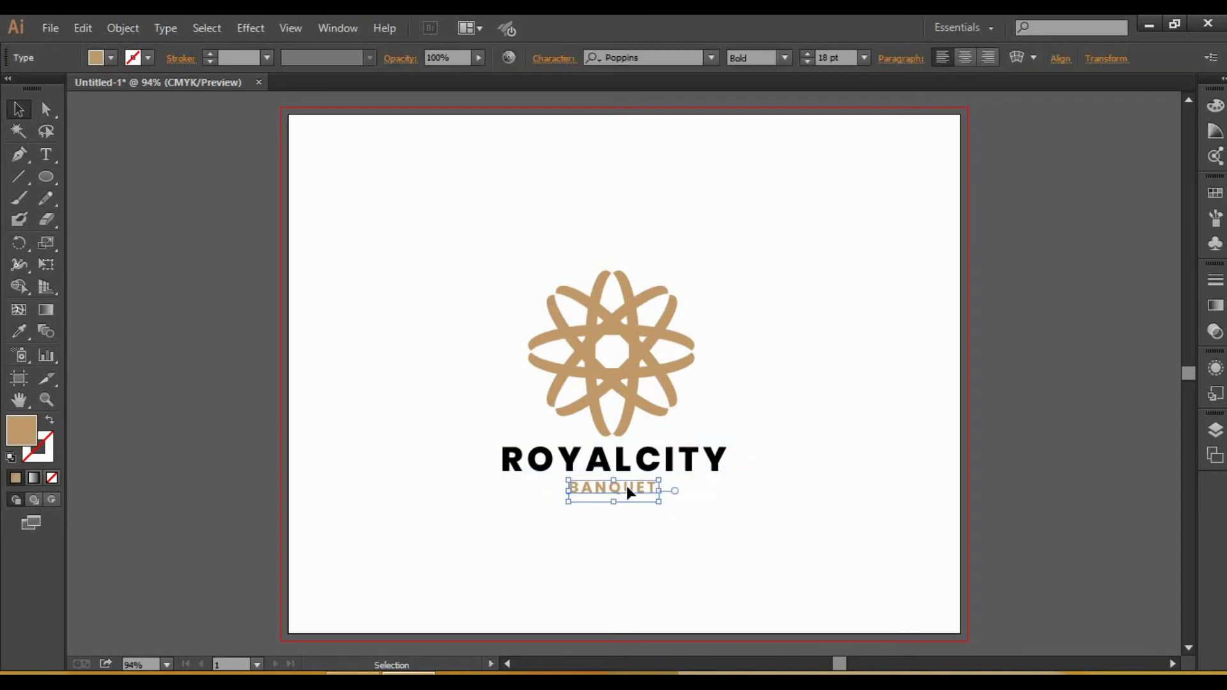
click(630, 562)
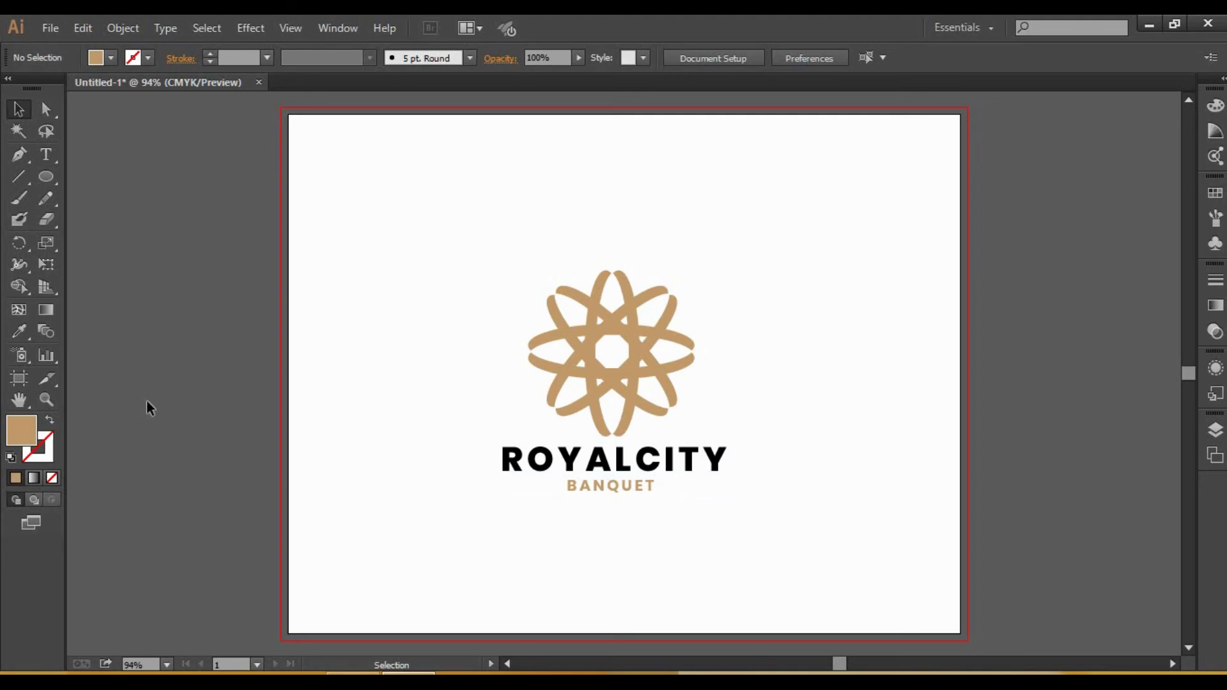
click(607, 485)
key(Up)
key(Up)
key(Up)
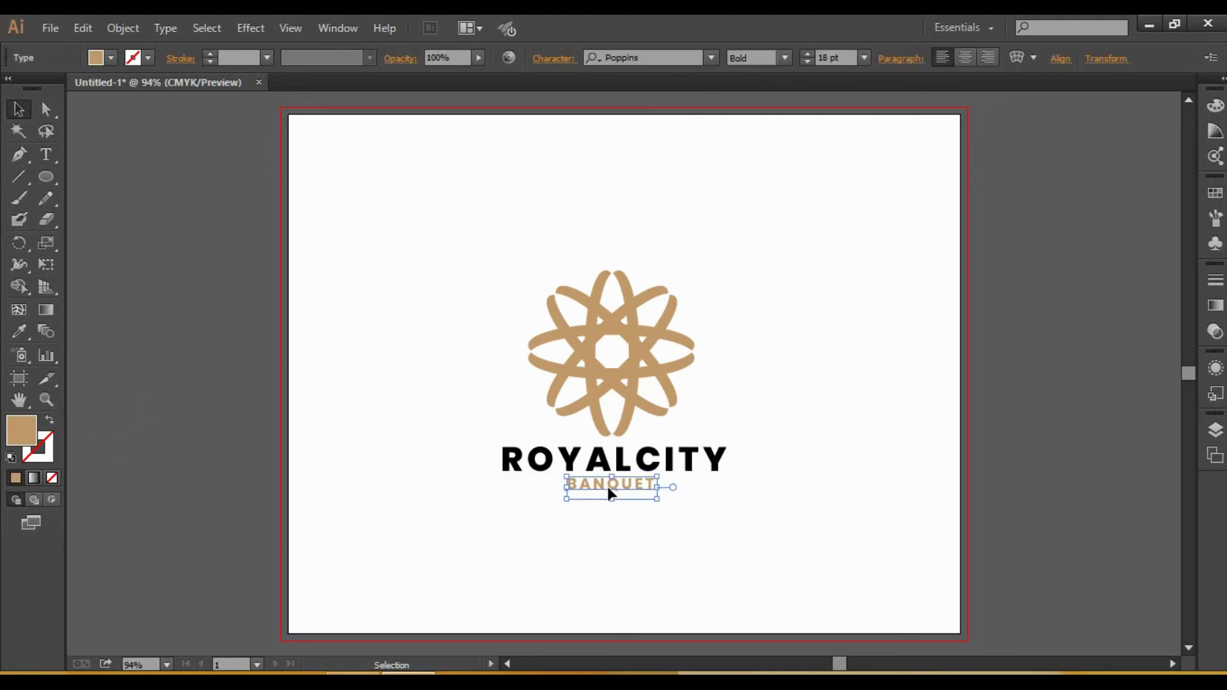
click(212, 370)
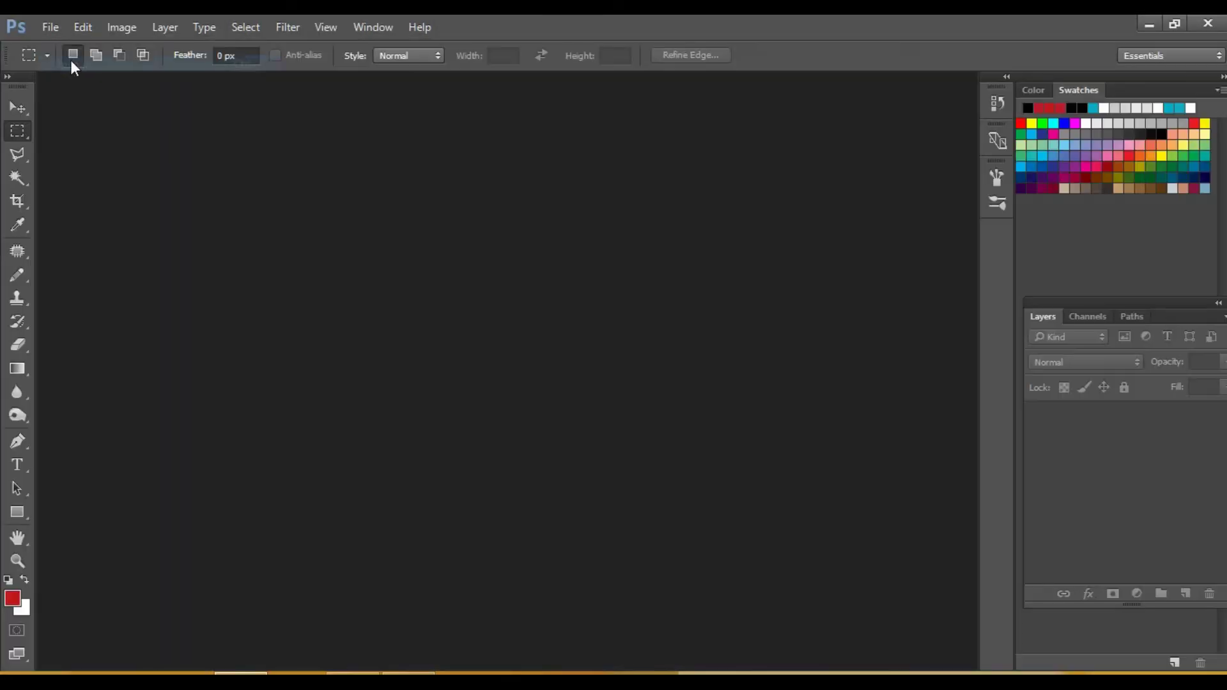
Step: Open roYAL1.eps from the Creative folder on Local Disk (D:), rasterizing it at 300 pixels/inch in CMYK Color
key(ctrl+o)
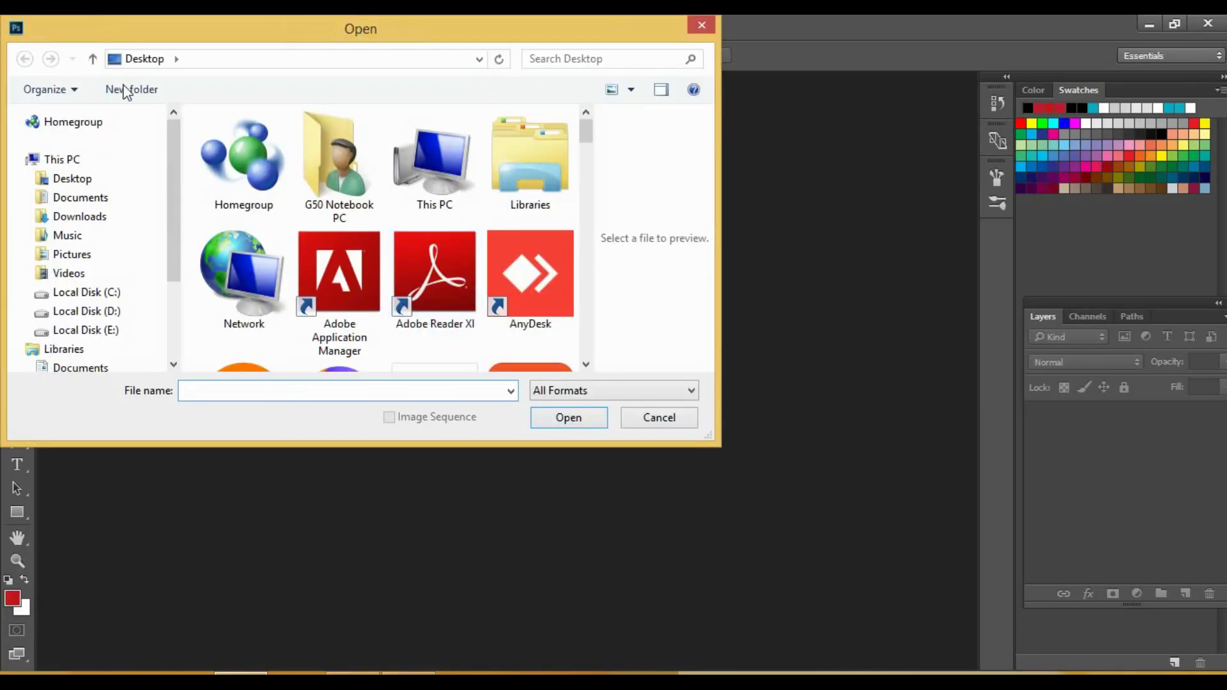
click(86, 310)
scroll(355, 224, down, 3)
scroll(355, 224, up, 1)
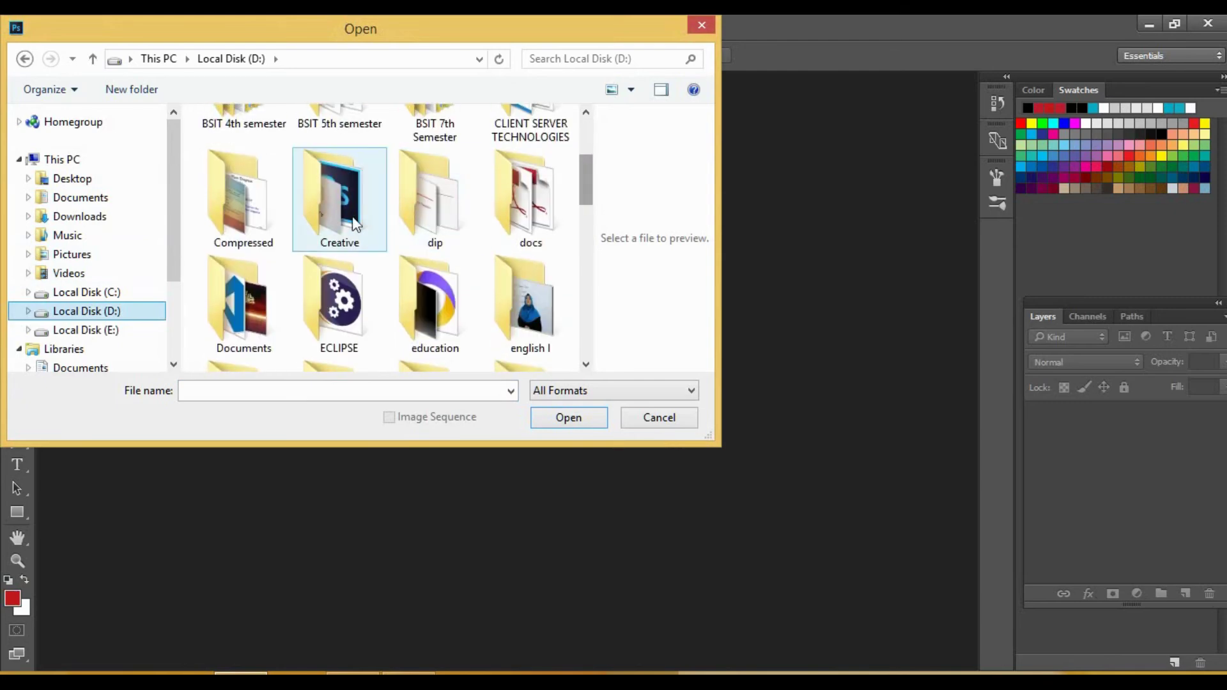
double_click(356, 224)
scroll(594, 238, down, 3)
scroll(596, 246, down, 3)
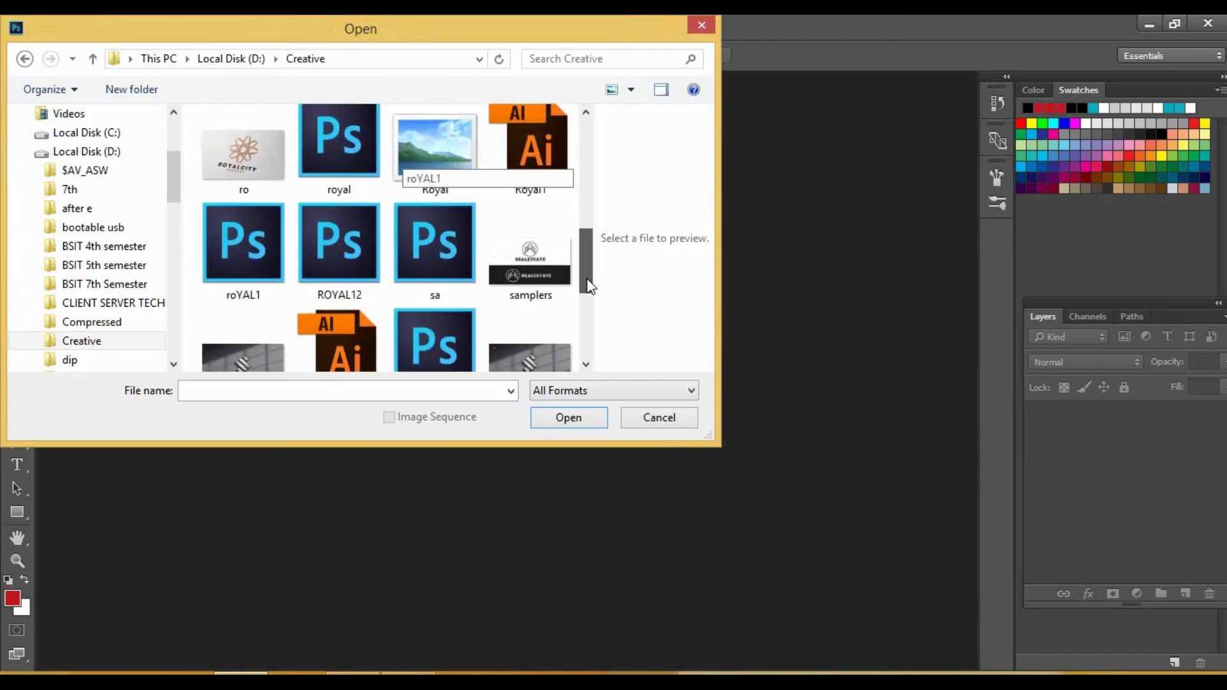
click(258, 227)
click(585, 421)
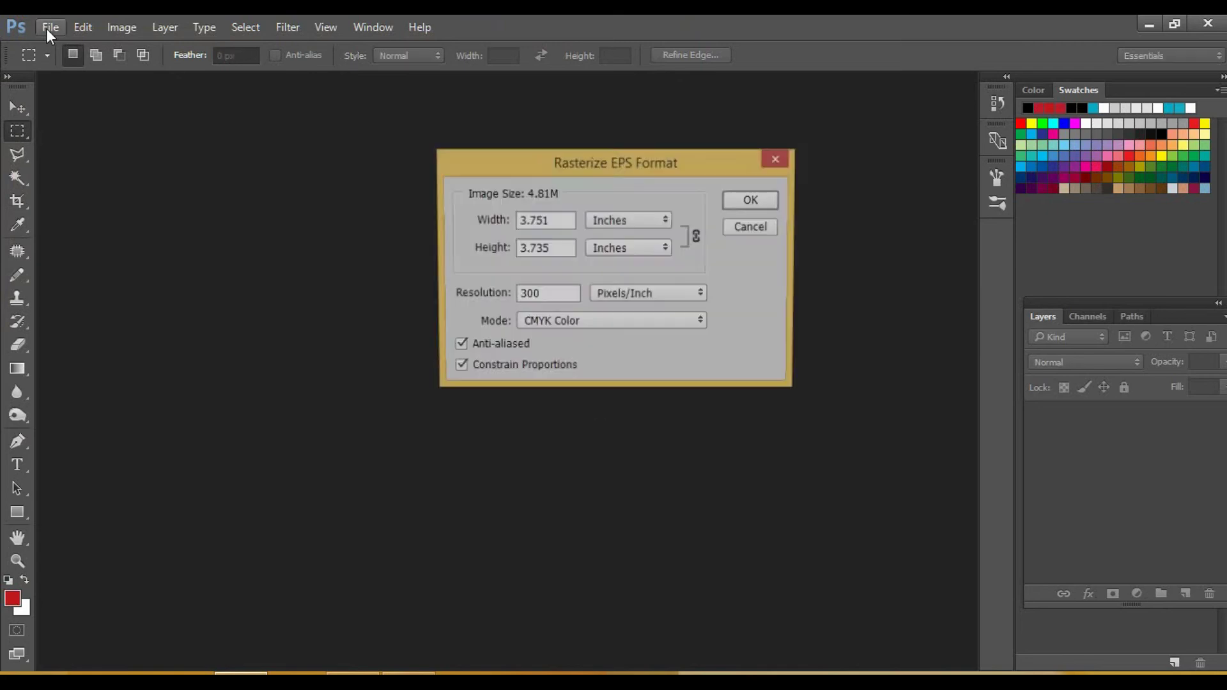
click(729, 207)
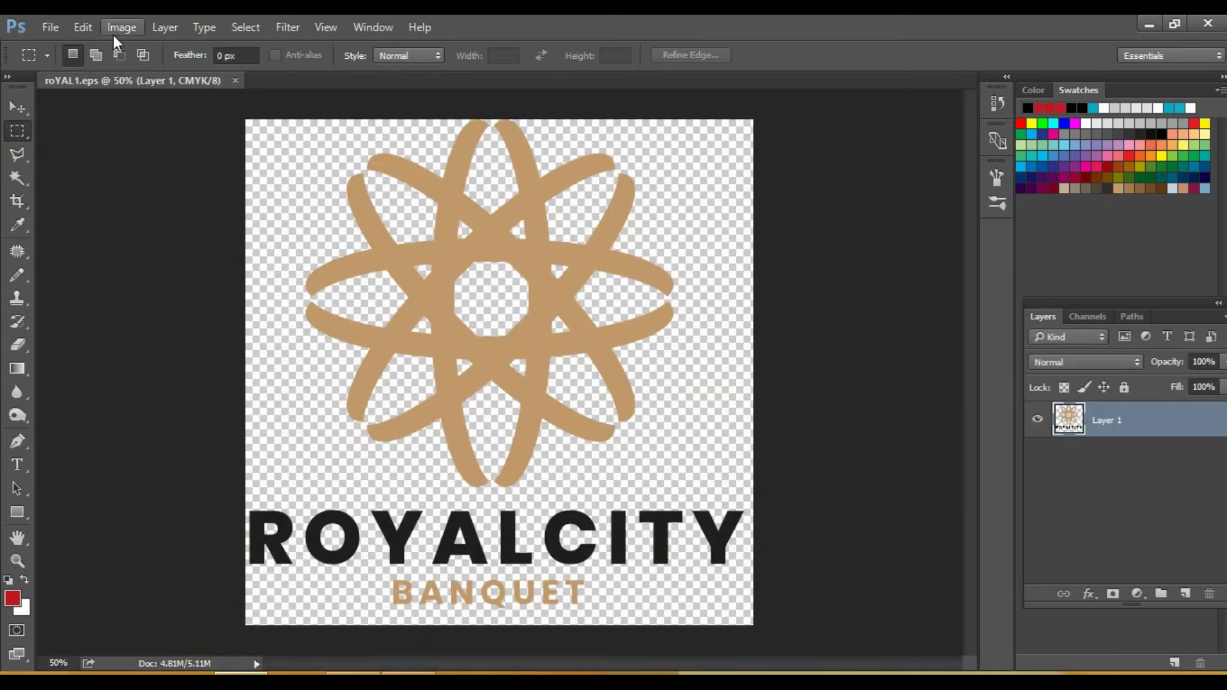
Step: Open the mockup file Collection 7 - Mock up 4 - Logo from the graphic > mockup folder on Local Disk (D:)
click(46, 28)
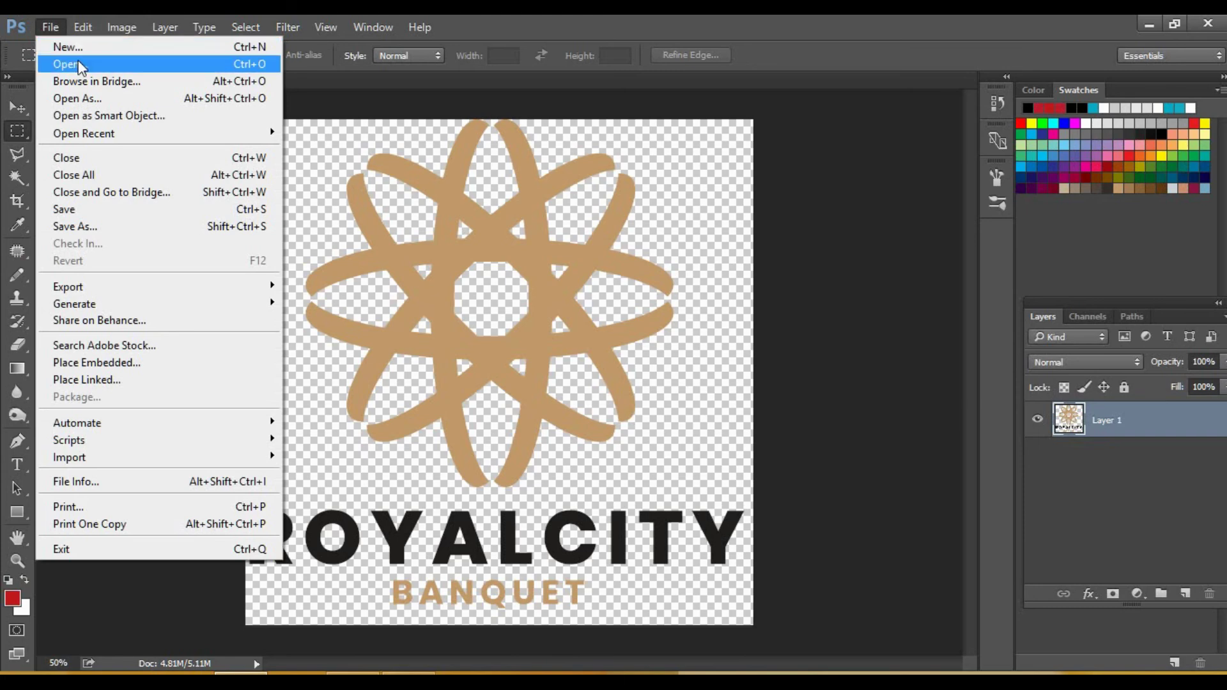
click(78, 60)
scroll(415, 205, down, 5)
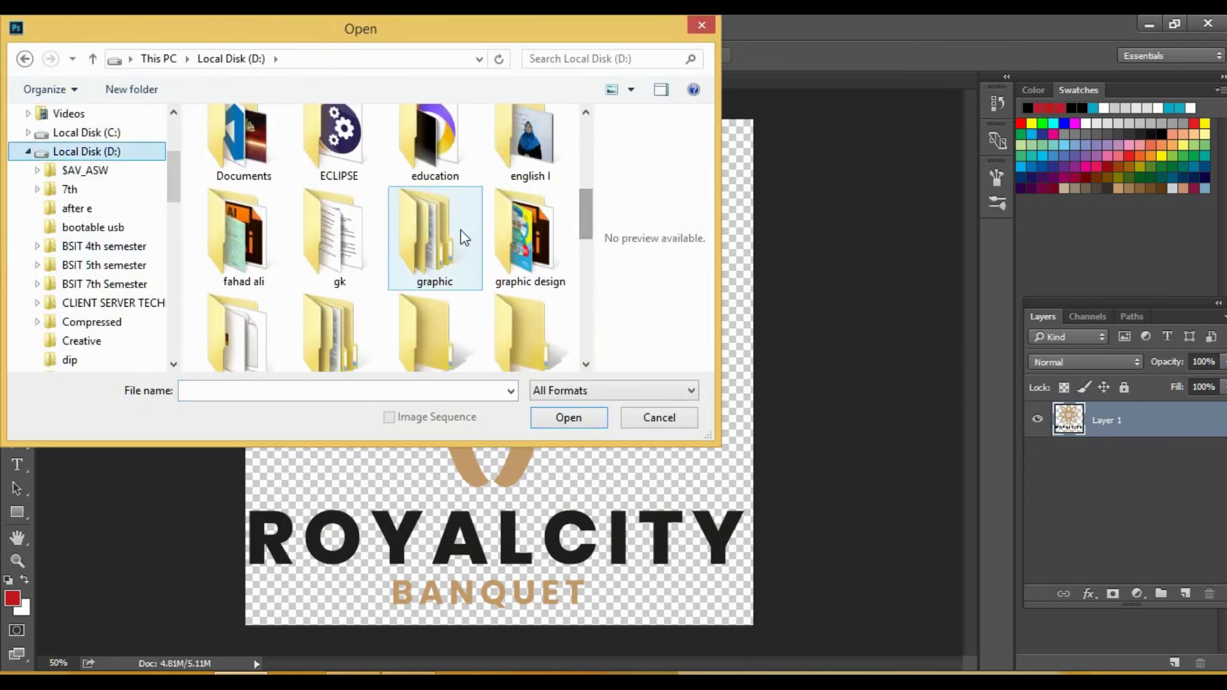
double_click(447, 235)
scroll(540, 192, down, 6)
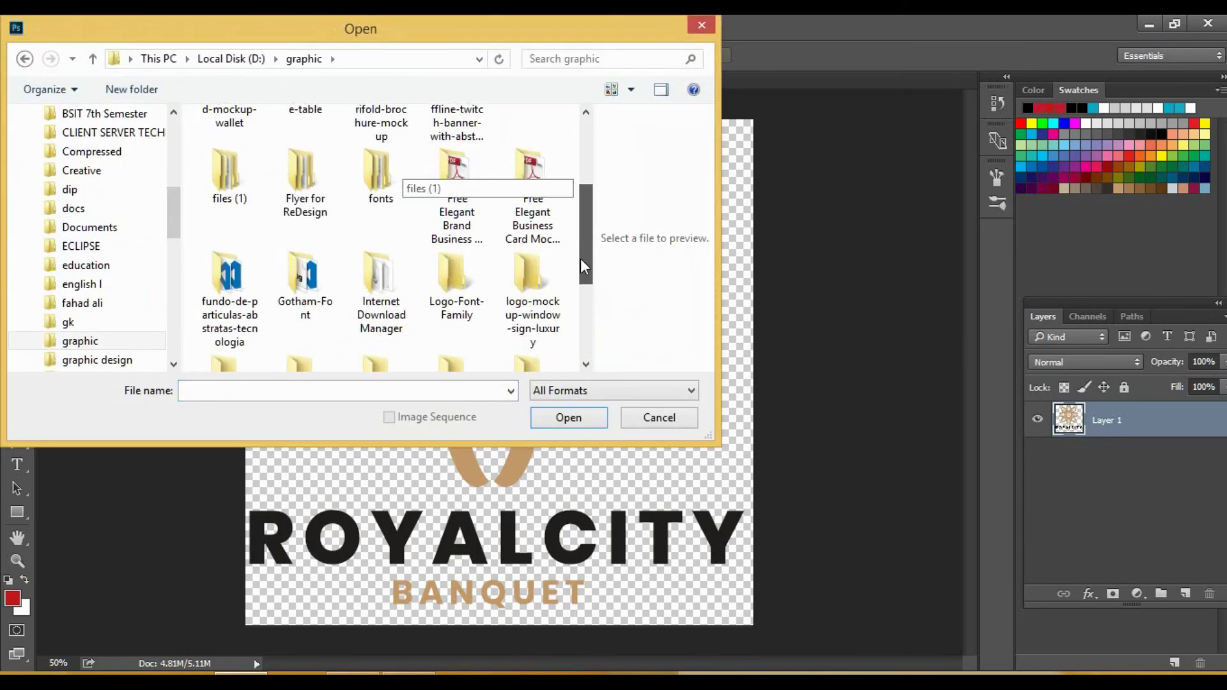
scroll(583, 275, up, 2)
scroll(581, 281, down, 3)
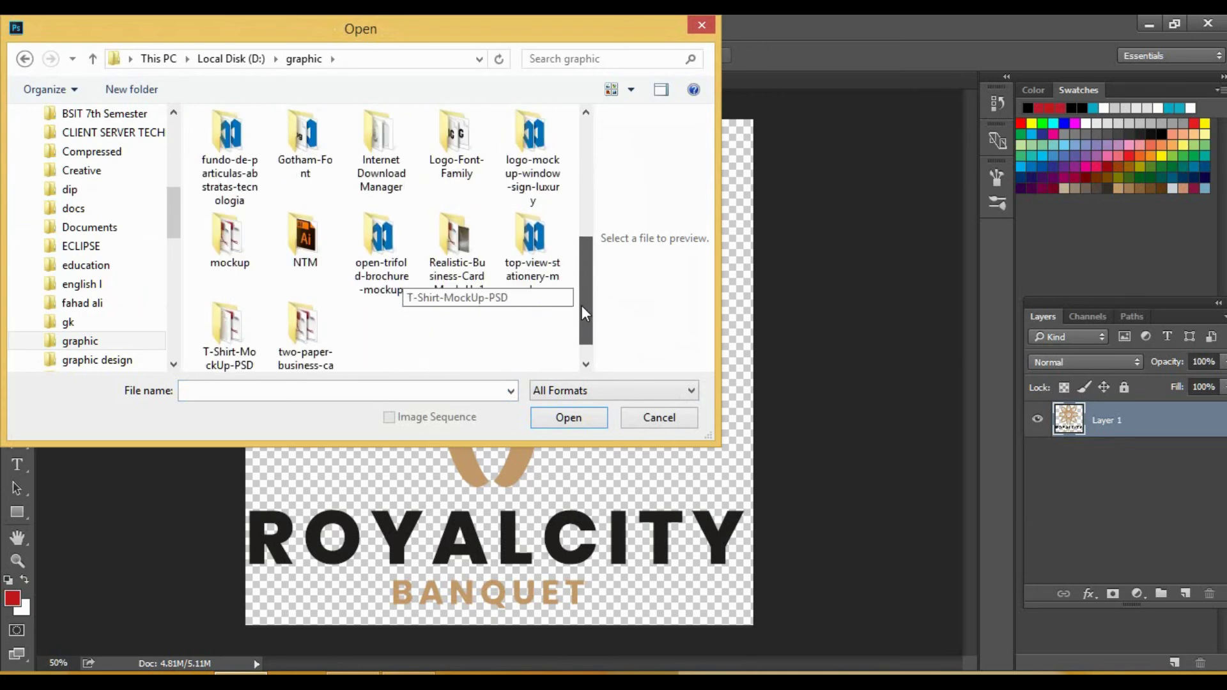
double_click(231, 217)
scroll(565, 212, down, 3)
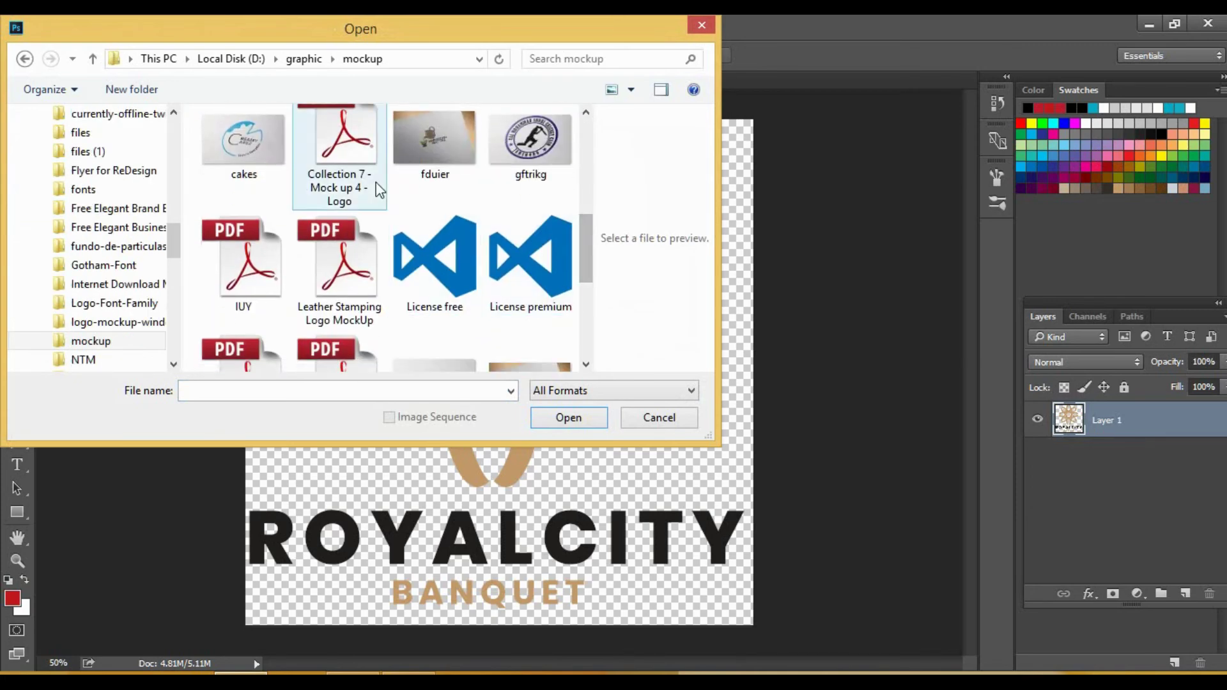
double_click(335, 141)
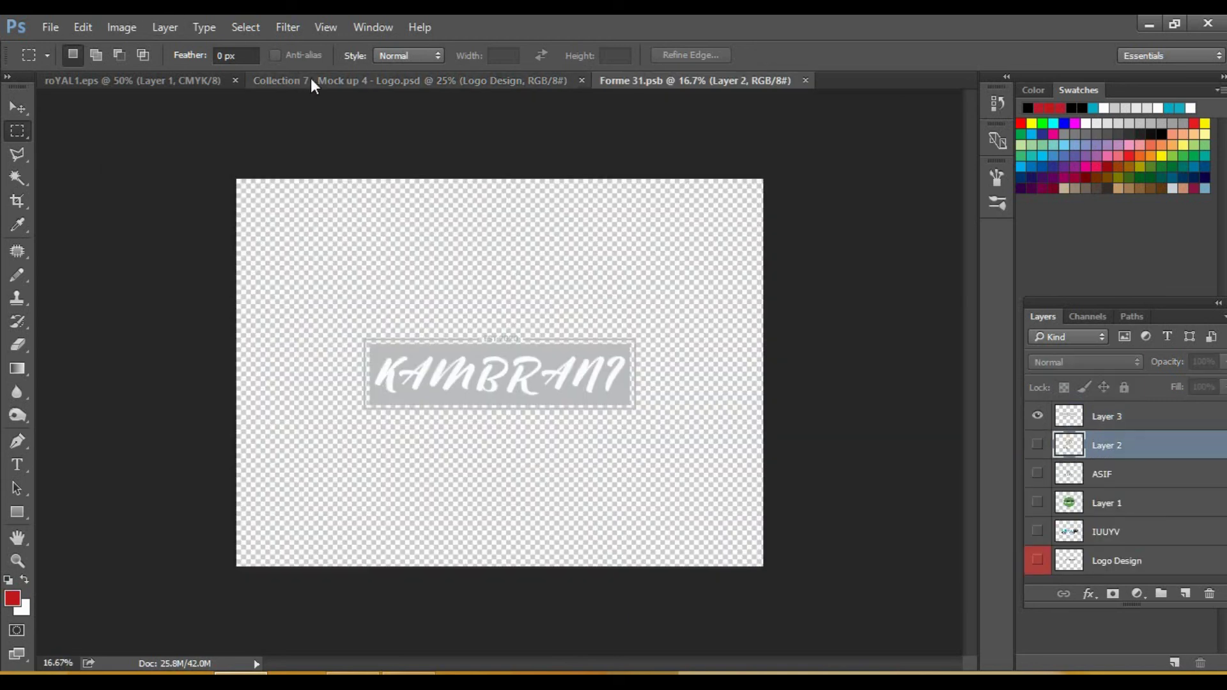
Step: Copy the ROYALCITY BANQUET logo from roYAL1.eps into the centre of Forme 31.psb and hide Layer 3
key(ctrl+Tab)
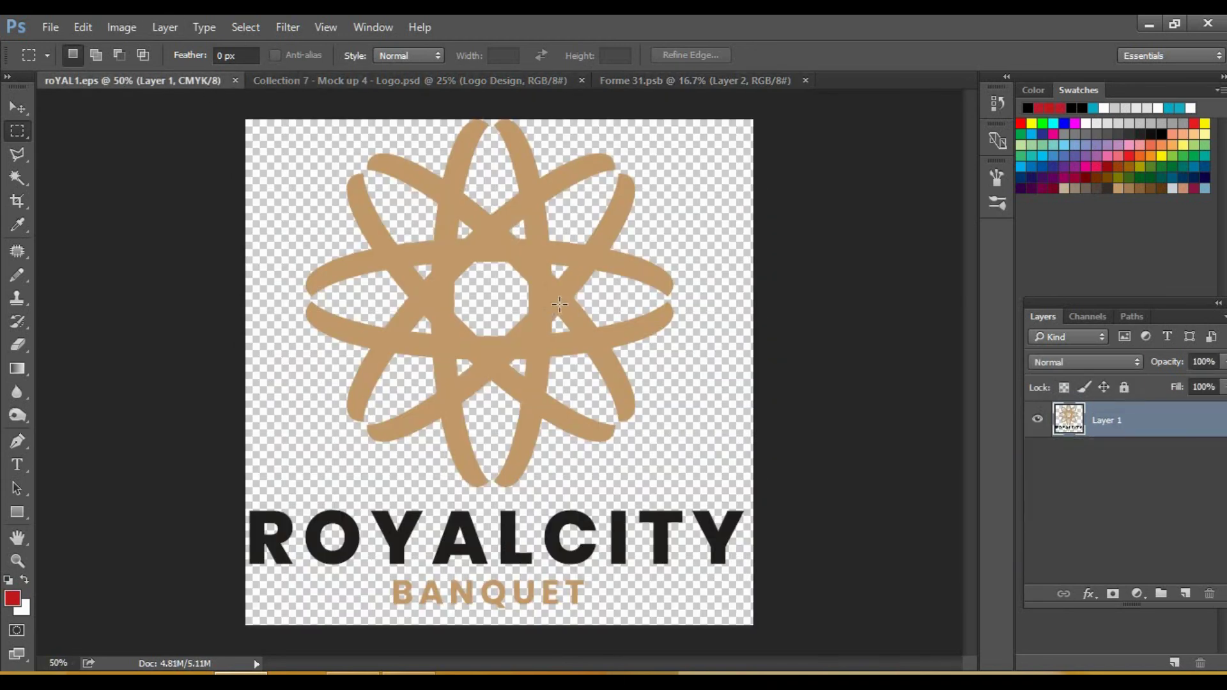
key(v)
drag(481, 220, 489, 362)
click(1037, 416)
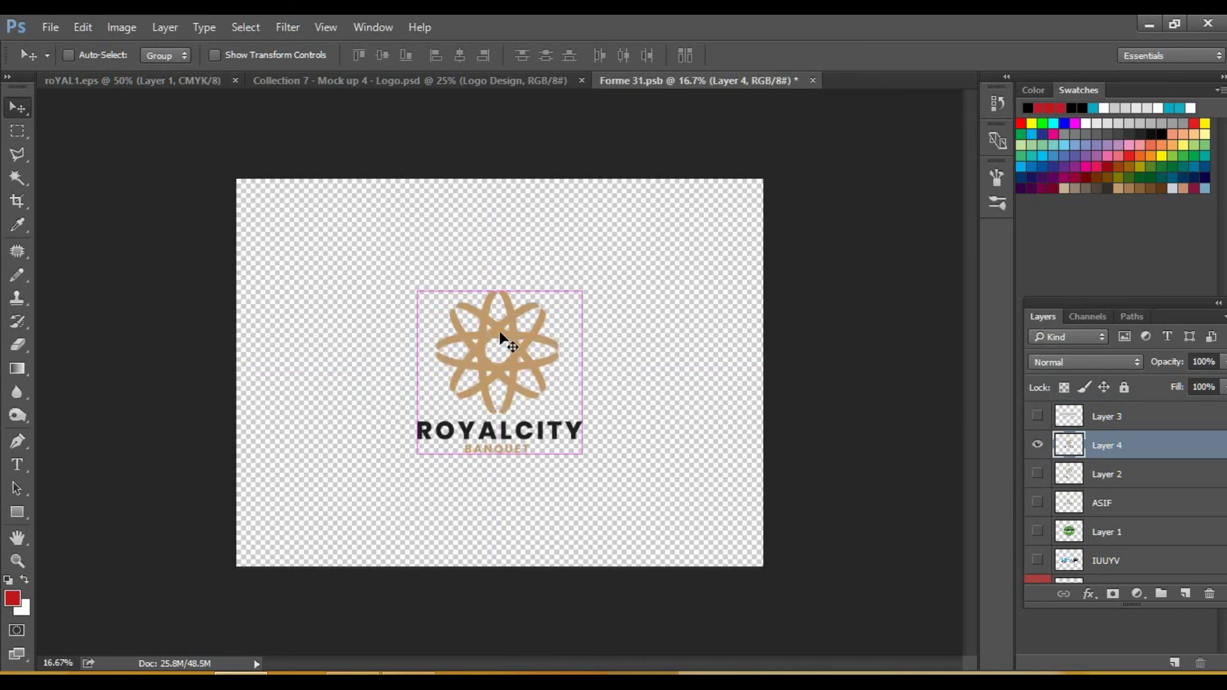
Step: Close Forme 31.psb with its changes saved and show the Collection 7 - Mock up 4 - Logo.psd mockup
click(812, 80)
click(561, 285)
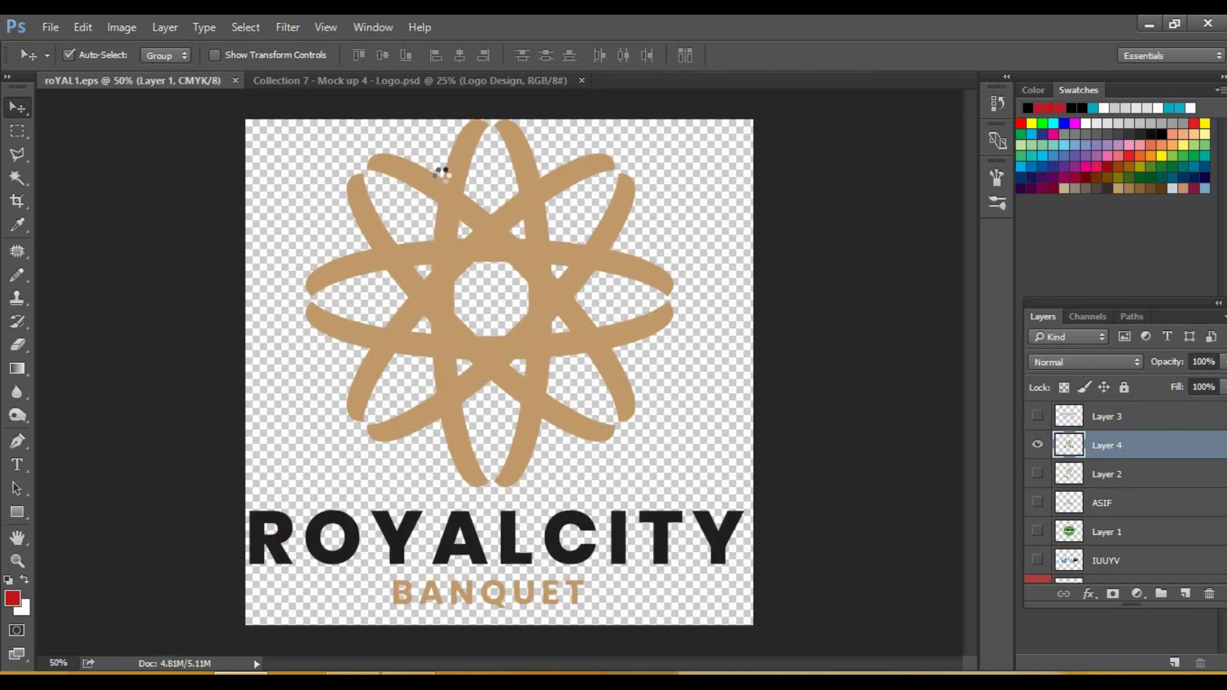
click(325, 82)
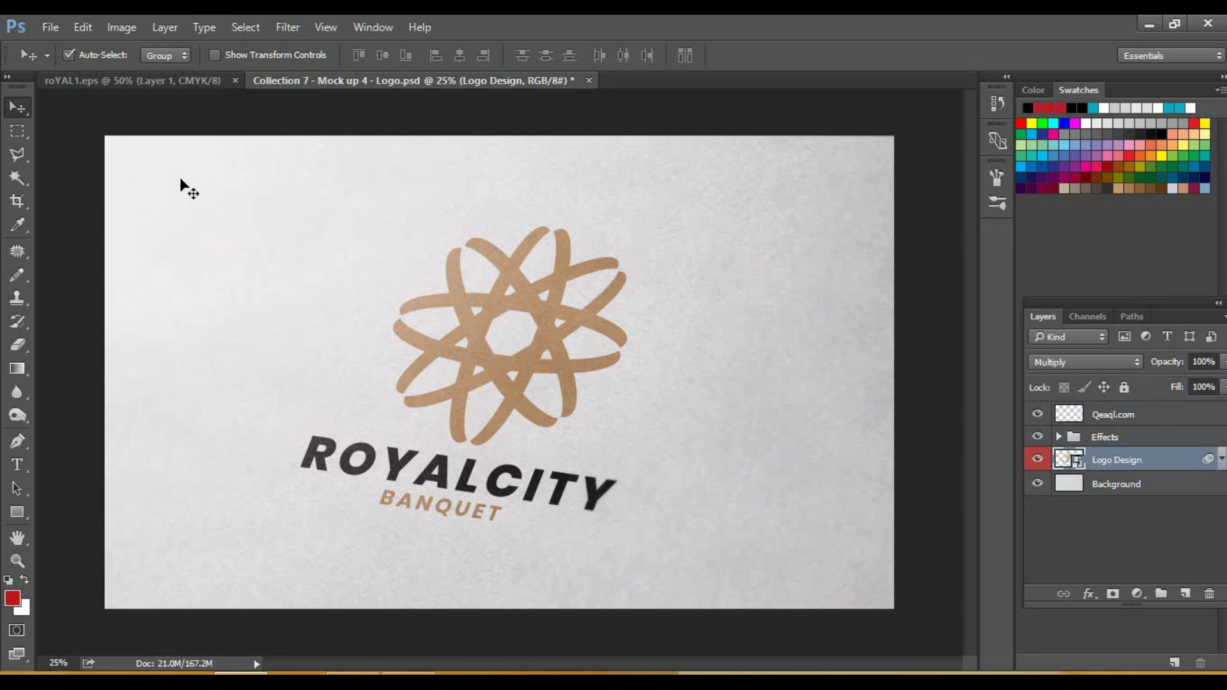